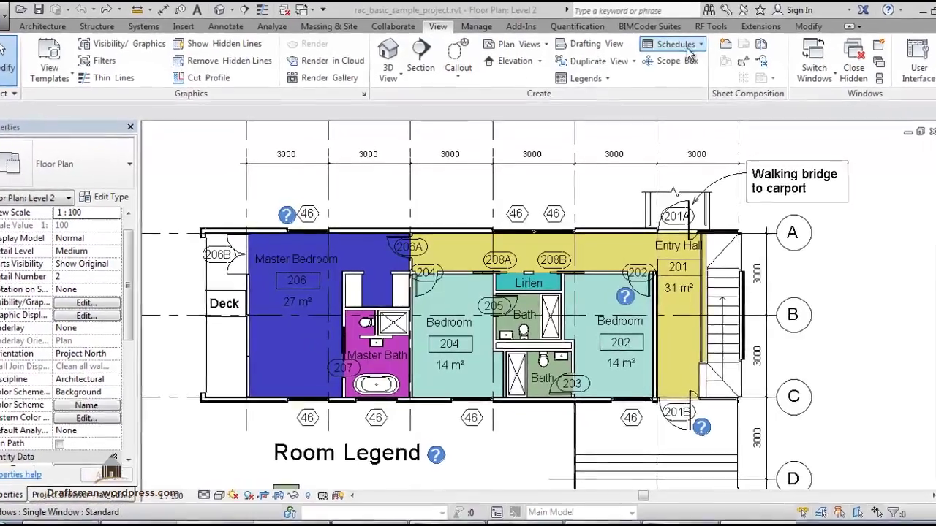
# - Start a new Schedule/Quantities schedule and filter its category list to Architecture only
pyautogui.click(674, 52)
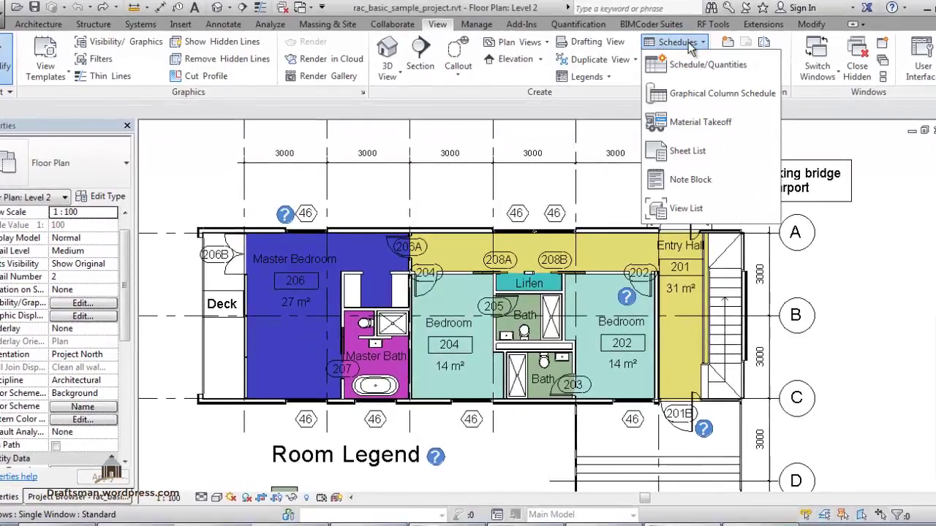
pyautogui.click(694, 64)
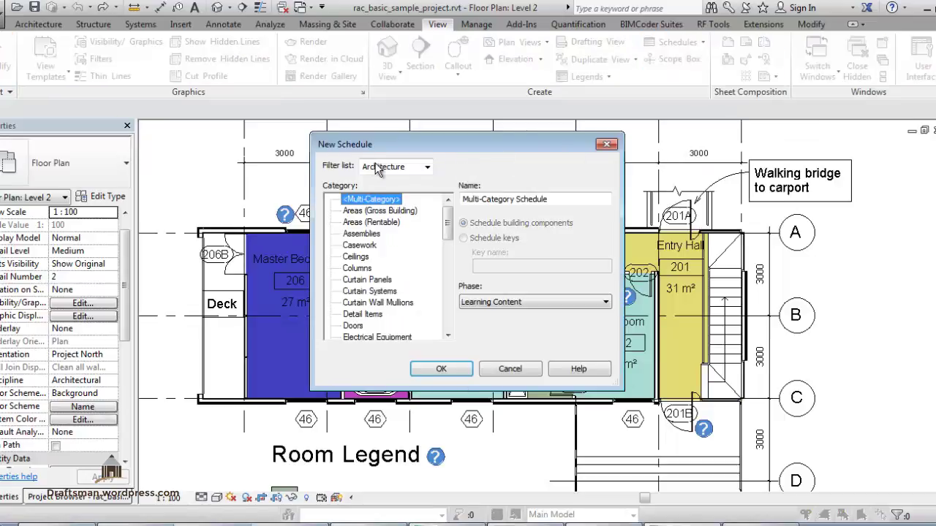
pyautogui.click(429, 167)
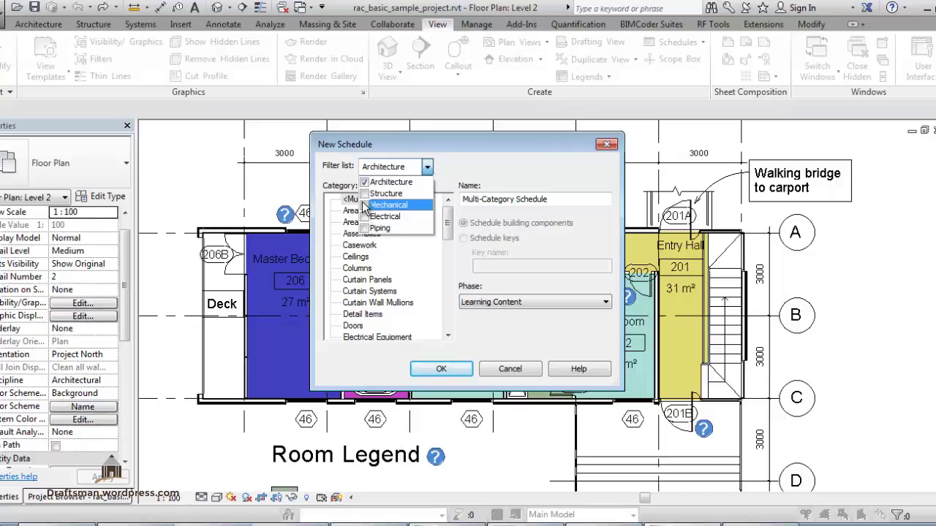
pyautogui.click(472, 168)
pyautogui.moveTo(448, 224); pyautogui.dragTo(448, 316)
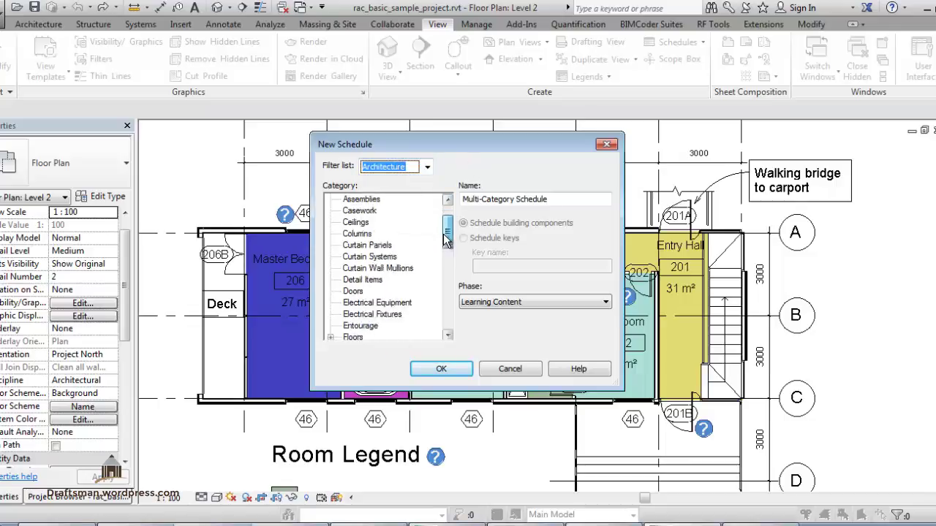
pyautogui.scroll(2, 447, 316)
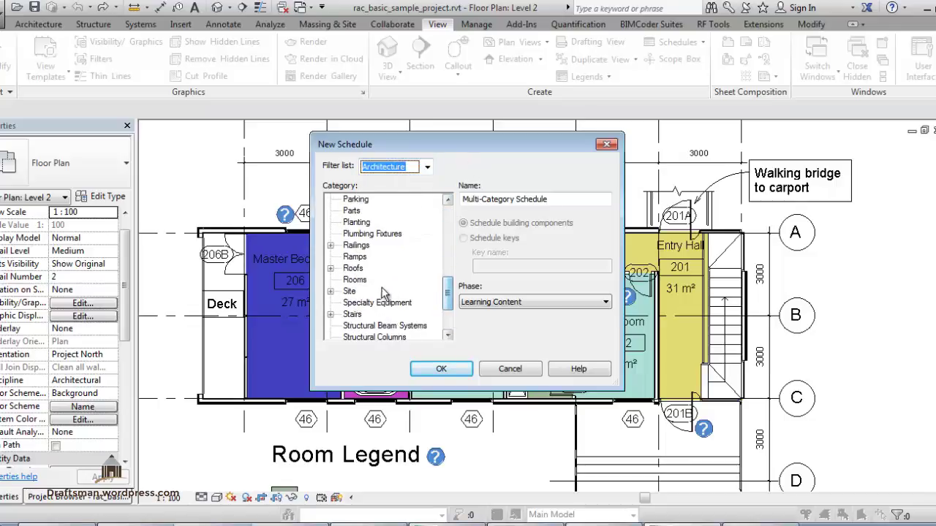
# - Pick the Rooms category for the Room Schedule and set its phase to Working Drawings
pyautogui.click(355, 280)
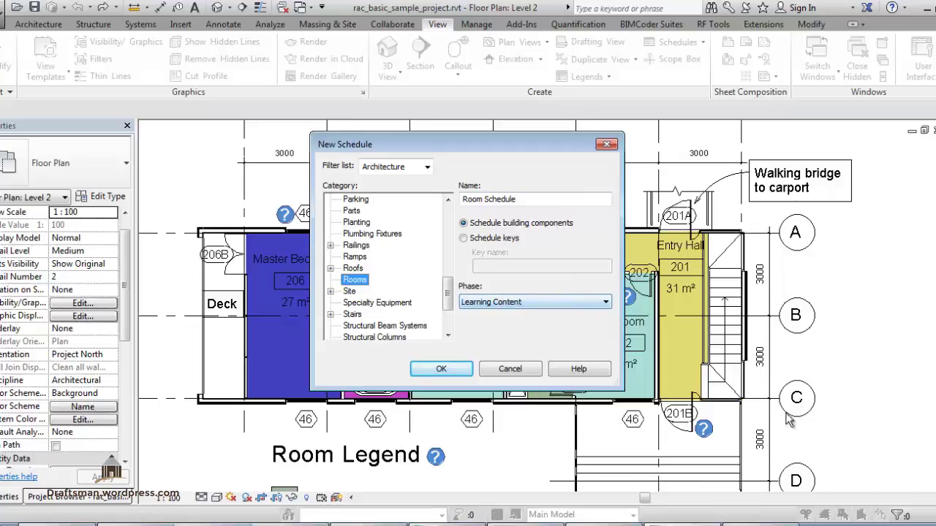
pyautogui.click(522, 302)
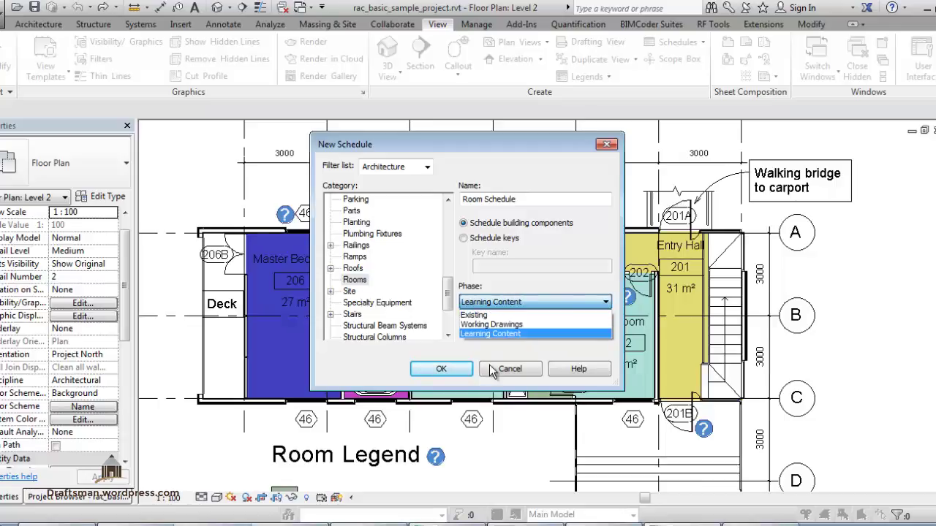
pyautogui.click(498, 325)
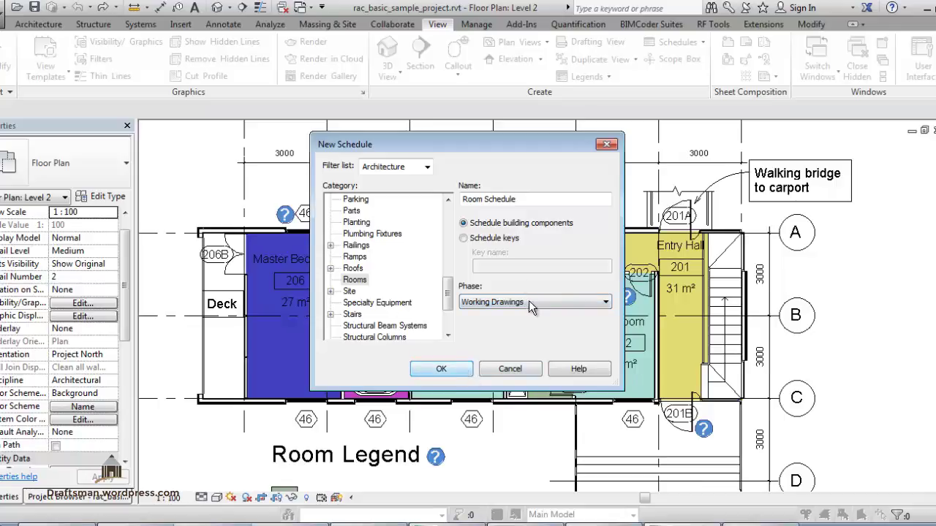
# - Create the Room Schedule with every room field except Occupancy and Occupant as columns
pyautogui.click(441, 370)
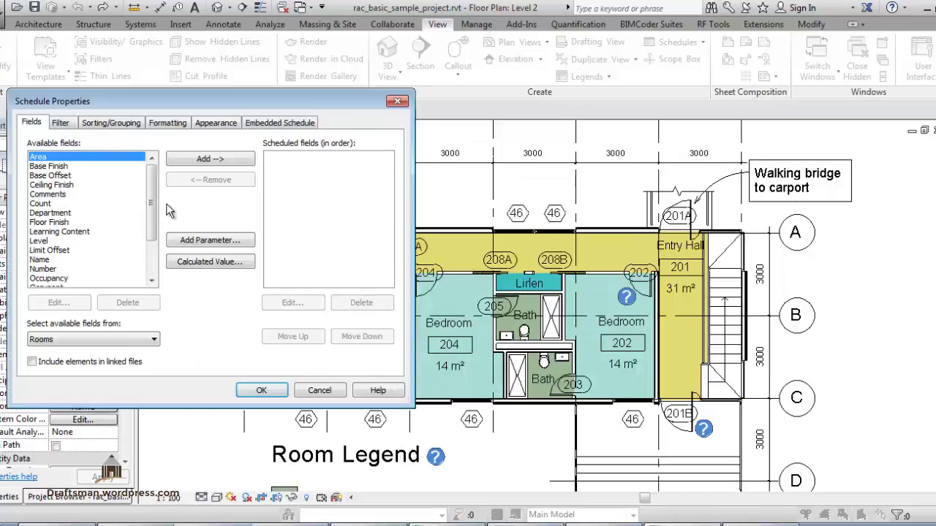
pyautogui.scroll(-2, 150, 204)
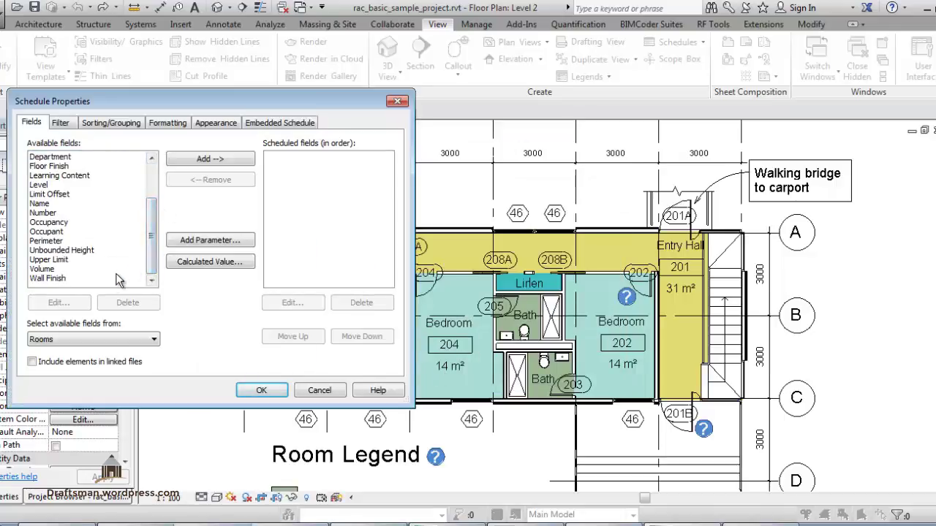
pyautogui.keyDown('shift'); pyautogui.click(79, 280); pyautogui.keyUp('shift')
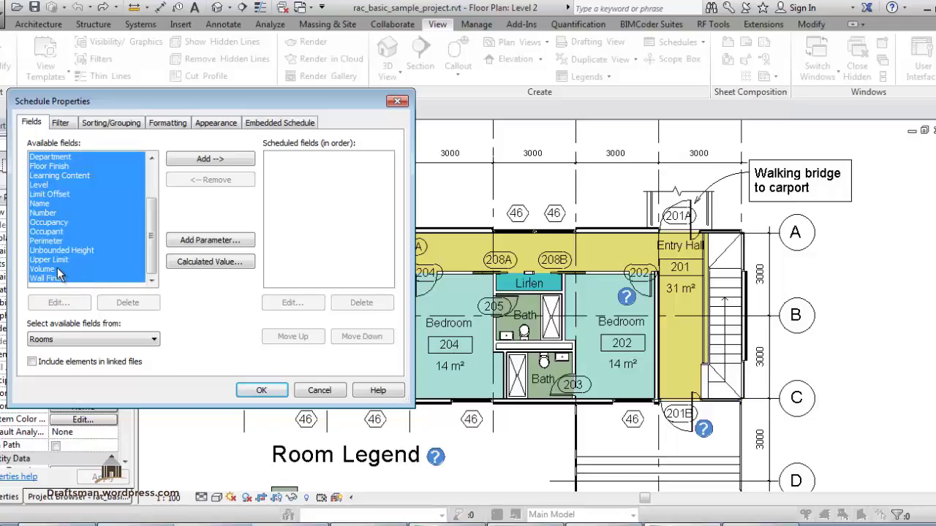
pyautogui.keyDown('ctrl'); pyautogui.click(68, 221); pyautogui.keyUp('ctrl')
pyautogui.keyDown('ctrl'); pyautogui.click(69, 232); pyautogui.keyUp('ctrl')
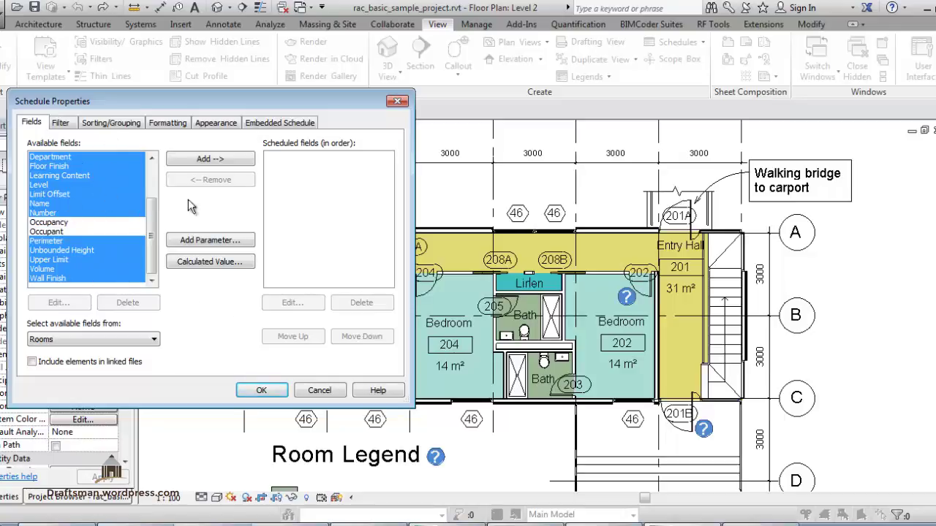
pyautogui.click(224, 160)
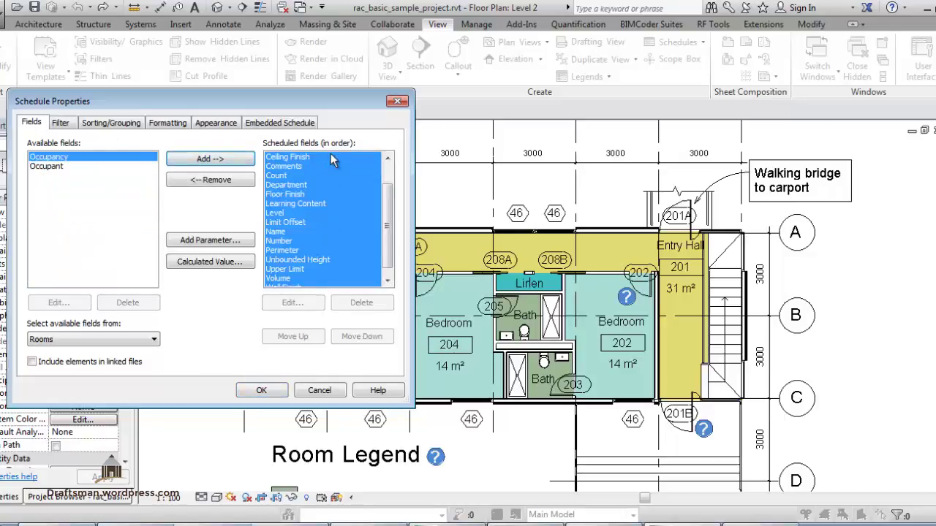
pyautogui.click(261, 391)
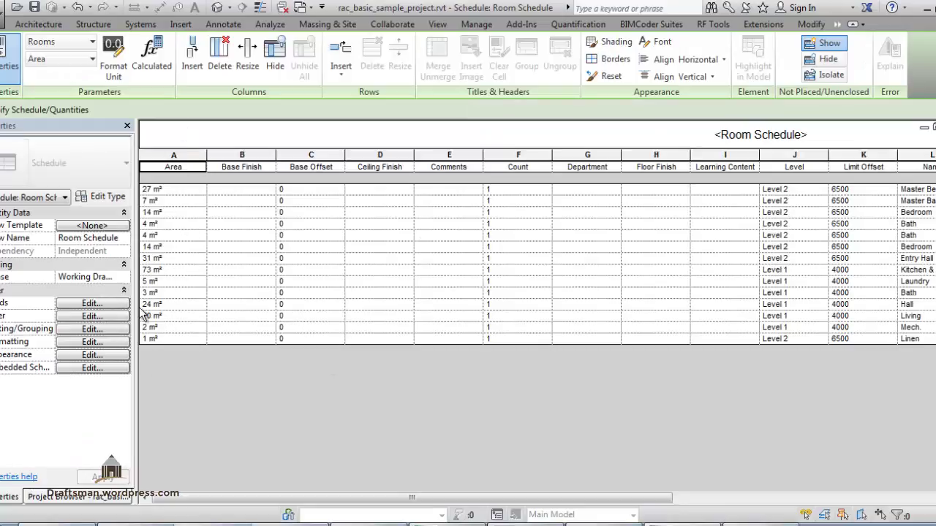
# - Move the Name and Number fields to the top of the schedule's column order
pyautogui.click(79, 304)
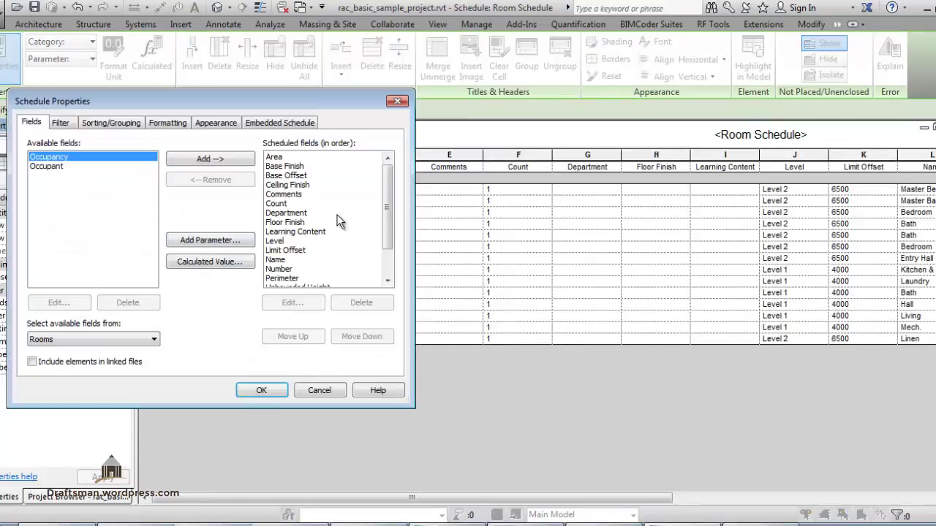
pyautogui.click(281, 261)
pyautogui.keyDown('shift'); pyautogui.click(289, 270); pyautogui.keyUp('shift')
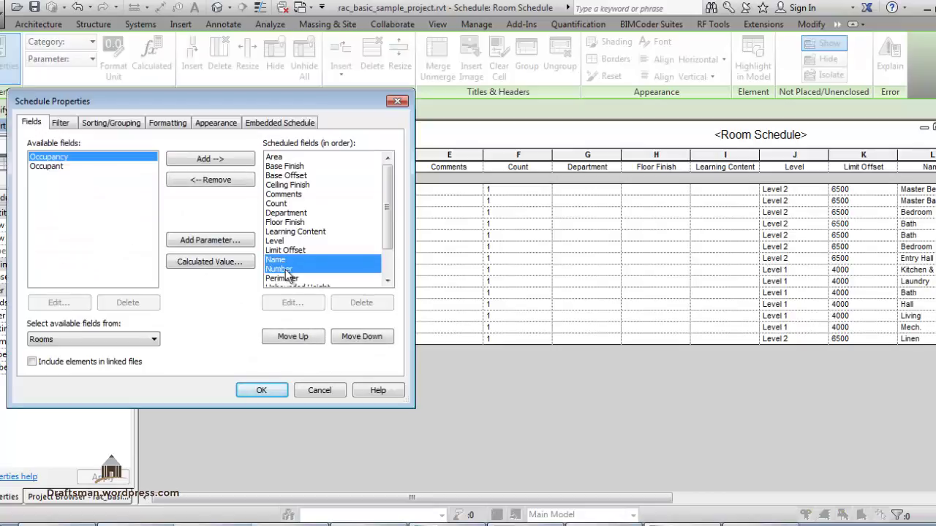
pyautogui.click(285, 339)
pyautogui.click(285, 339)
pyautogui.click(285, 341)
pyautogui.click(285, 340)
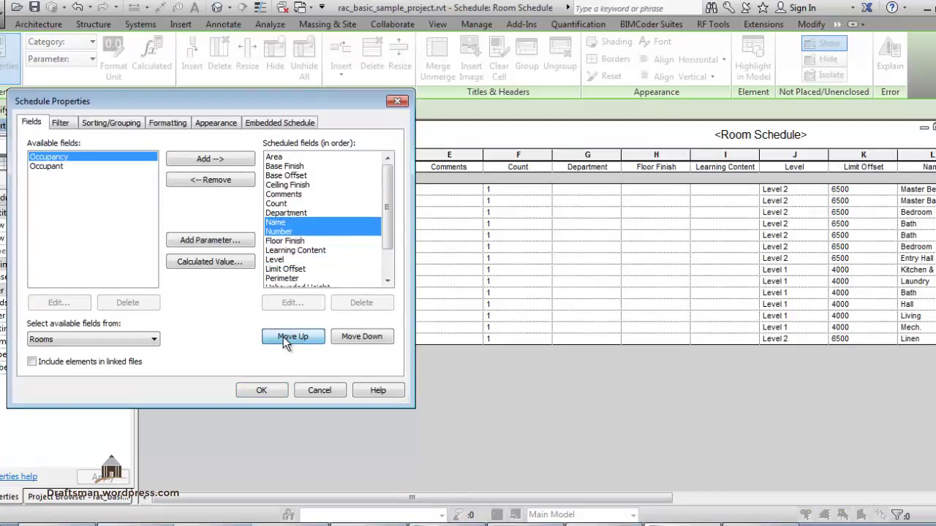
pyautogui.click(285, 342)
pyautogui.click(286, 342)
pyautogui.click(285, 342)
pyautogui.click(285, 342)
pyautogui.click(285, 342)
pyautogui.click(285, 342)
pyautogui.click(285, 342)
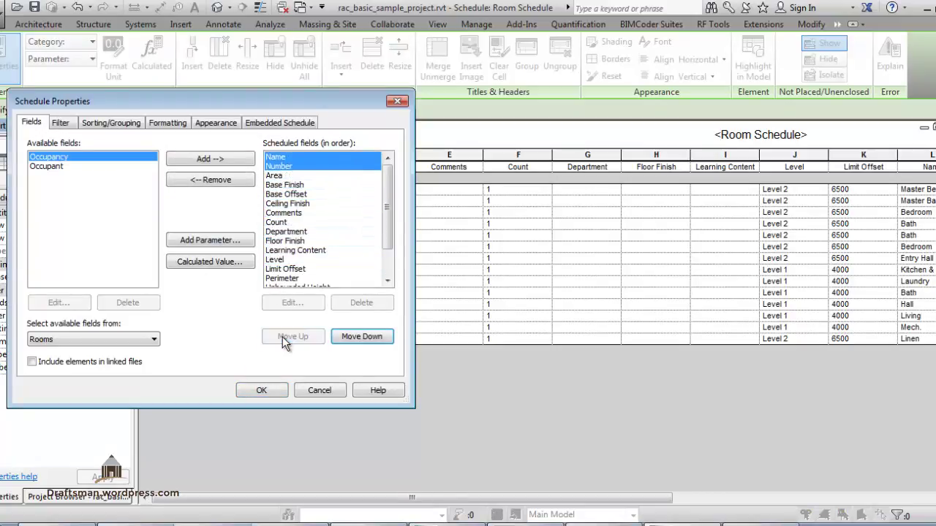
pyautogui.click(263, 391)
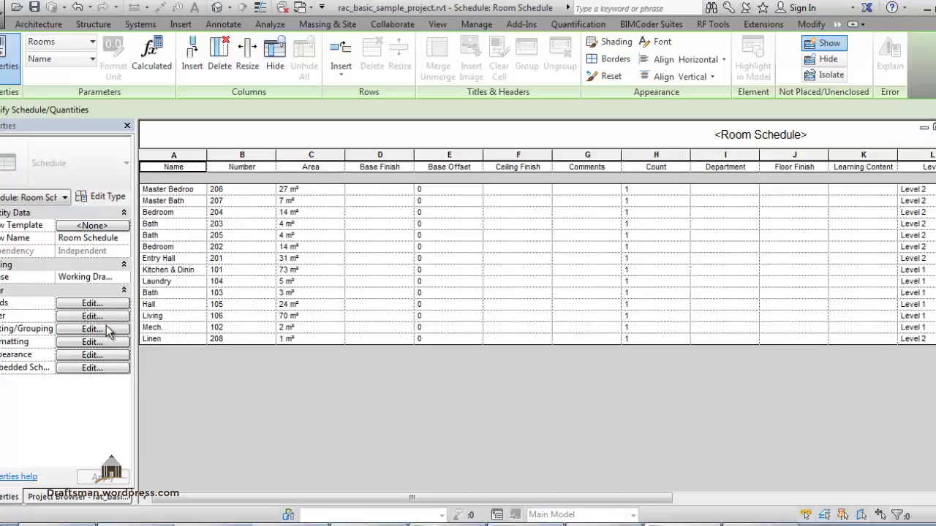
# - Filter the Room Schedule to show only rooms whose Name equals Bath
pyautogui.click(108, 331)
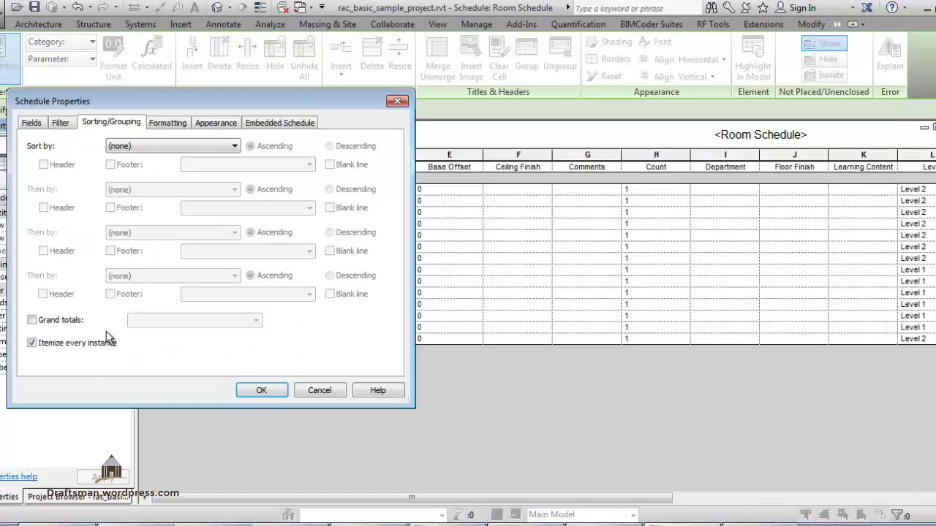
pyautogui.click(60, 123)
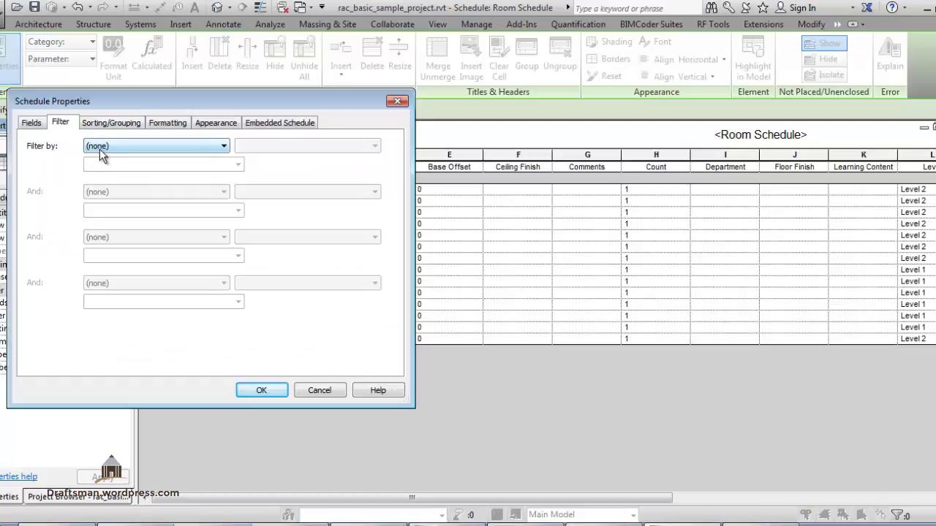
pyautogui.click(104, 151)
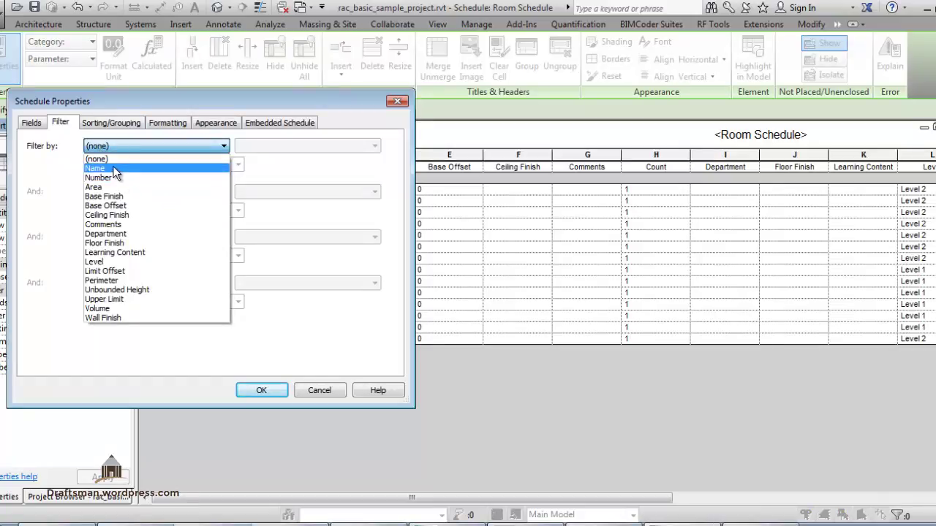
pyautogui.click(117, 169)
pyautogui.click(238, 164)
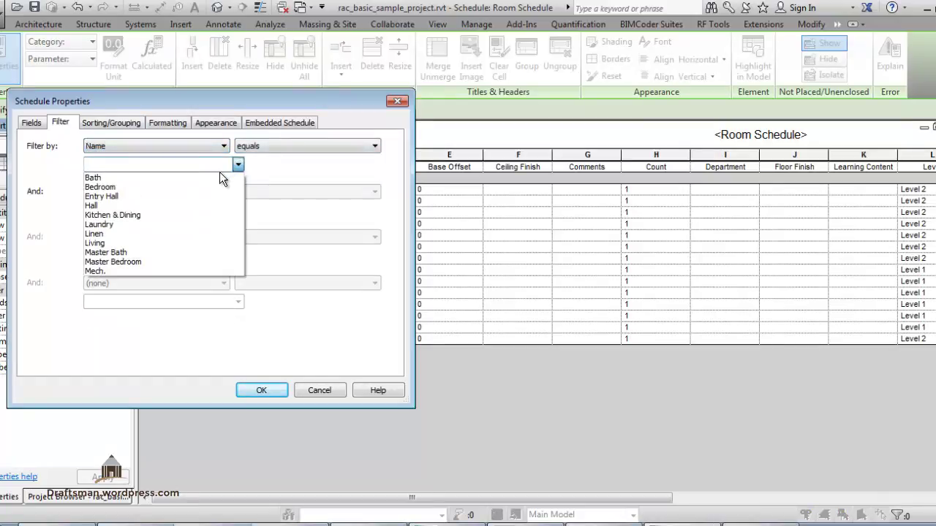
pyautogui.click(212, 176)
pyautogui.click(250, 389)
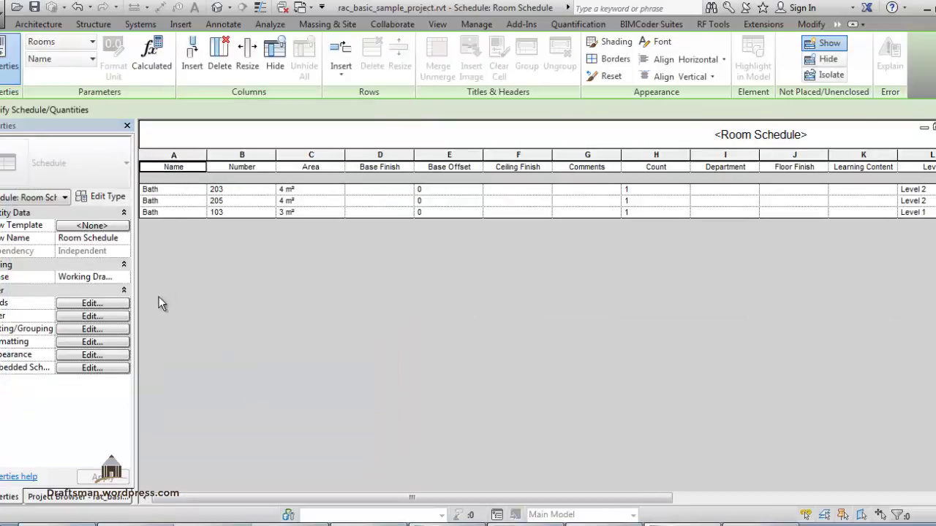
# - Reset the schedule's filter field back to (none)
pyautogui.click(82, 317)
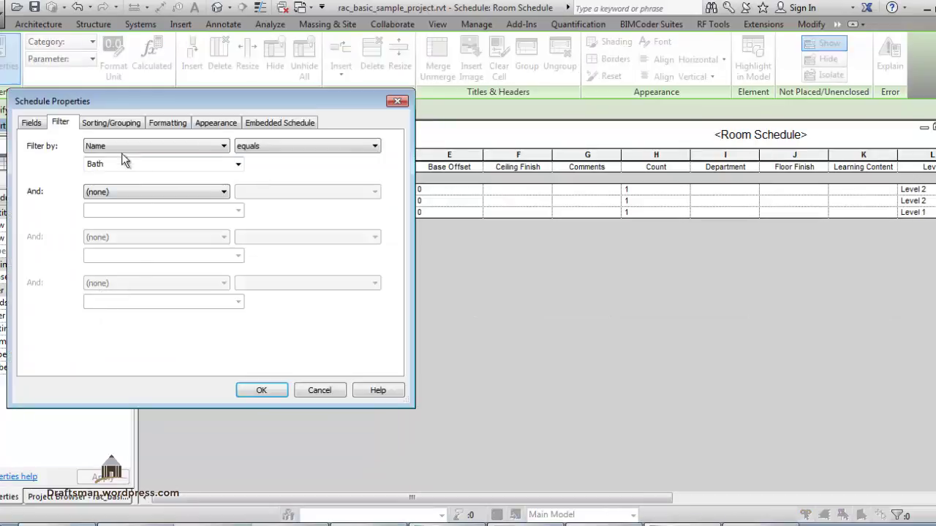
pyautogui.click(115, 146)
pyautogui.click(97, 158)
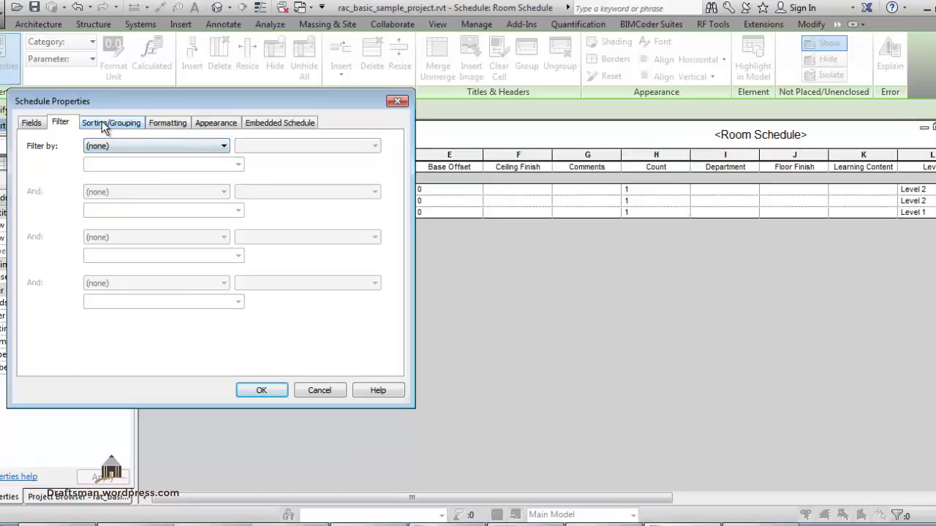
pyautogui.click(108, 123)
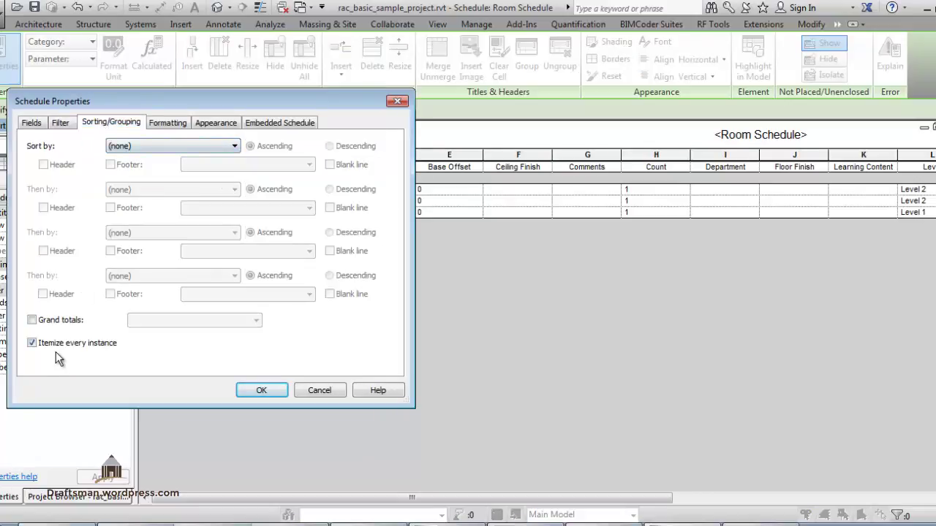
# - Sort rooms by Name without itemizing every instance, and add grand totals
pyautogui.click(50, 344)
pyautogui.moveTo(173, 103); pyautogui.dragTo(371, 179)
pyautogui.click(357, 217)
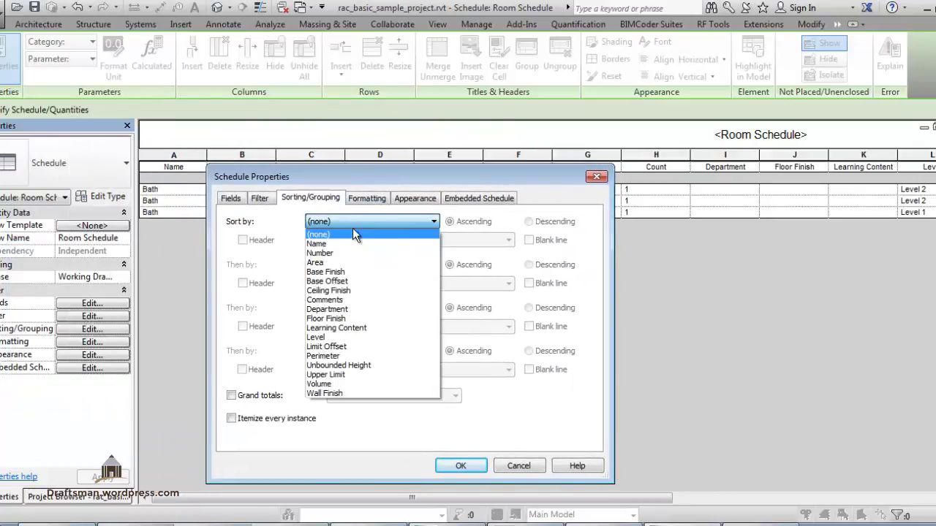
pyautogui.click(318, 243)
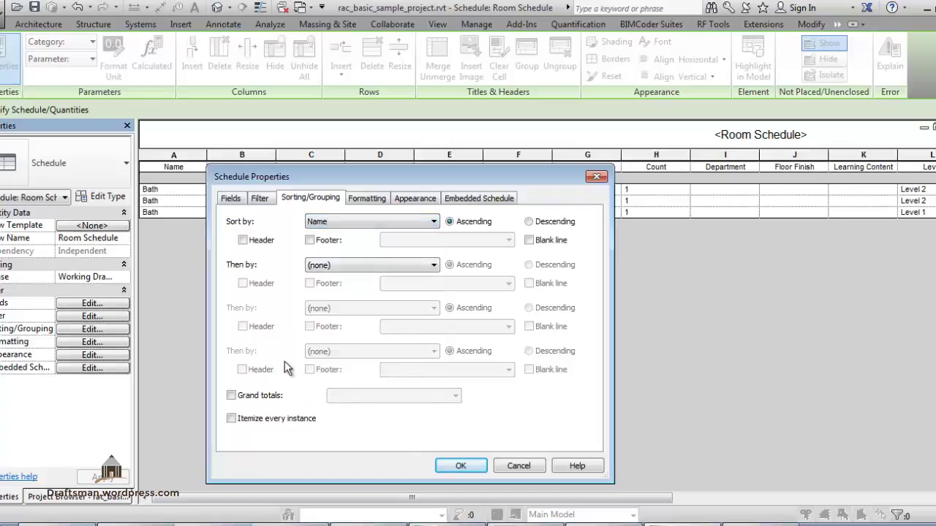
pyautogui.click(273, 396)
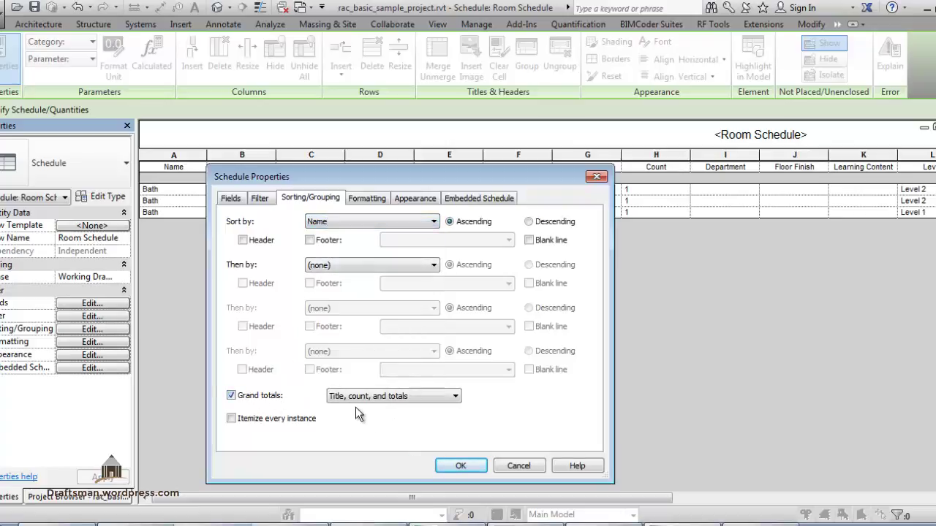
pyautogui.click(450, 467)
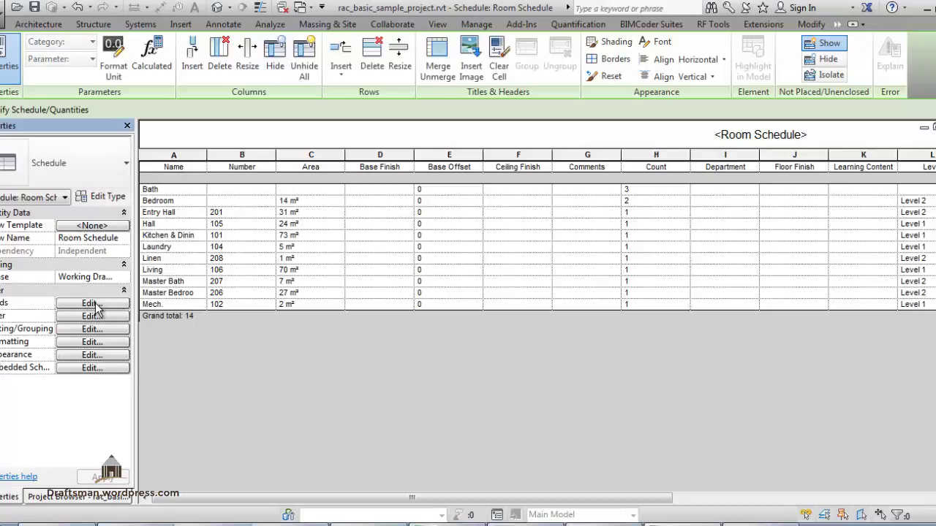
# - Calculate totals for the Area column, giving a 279 m² grand total
pyautogui.click(92, 342)
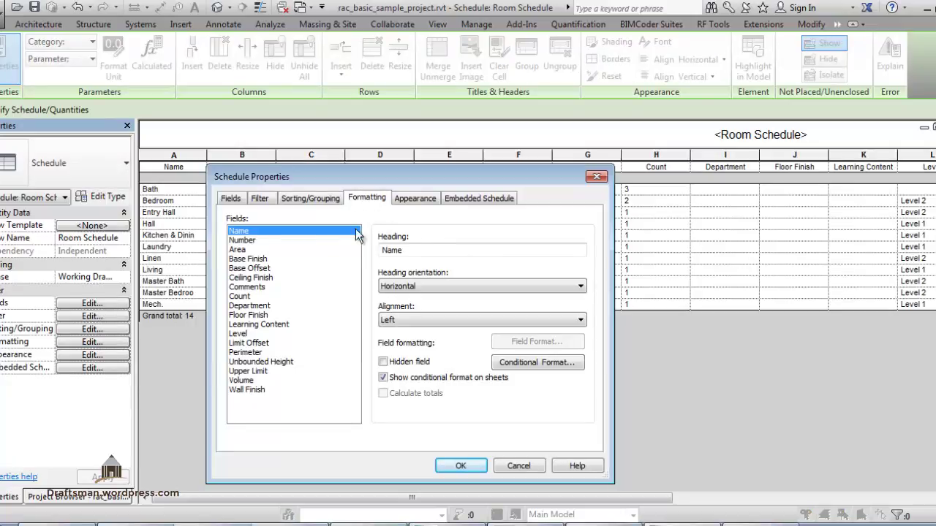
pyautogui.click(260, 252)
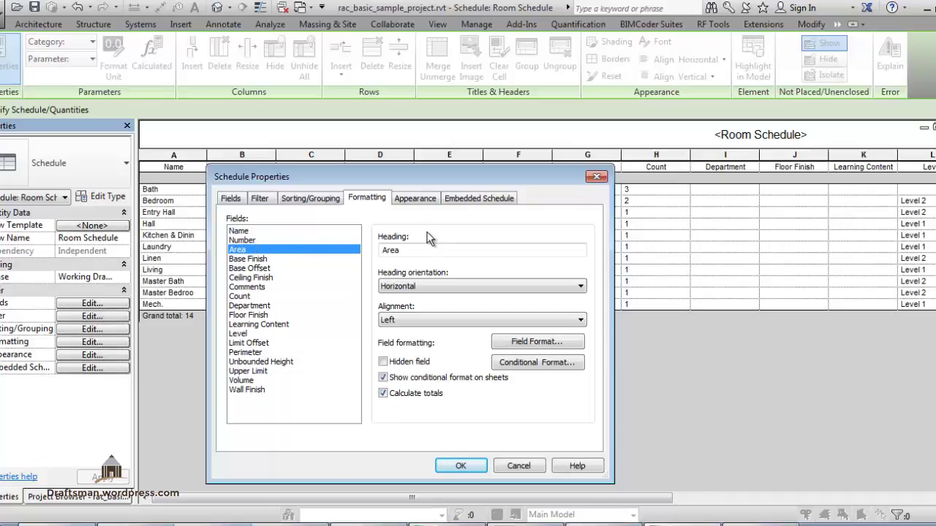
pyautogui.click(462, 466)
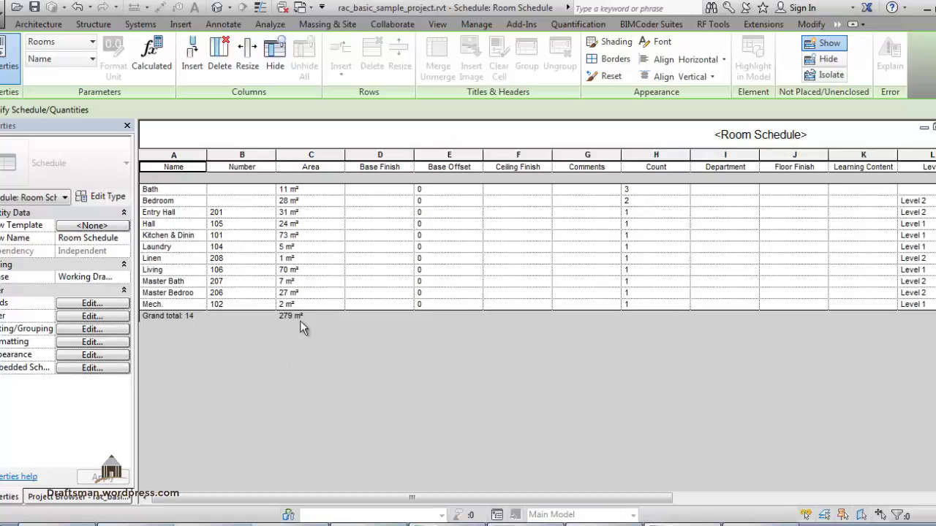
pyautogui.click(103, 367)
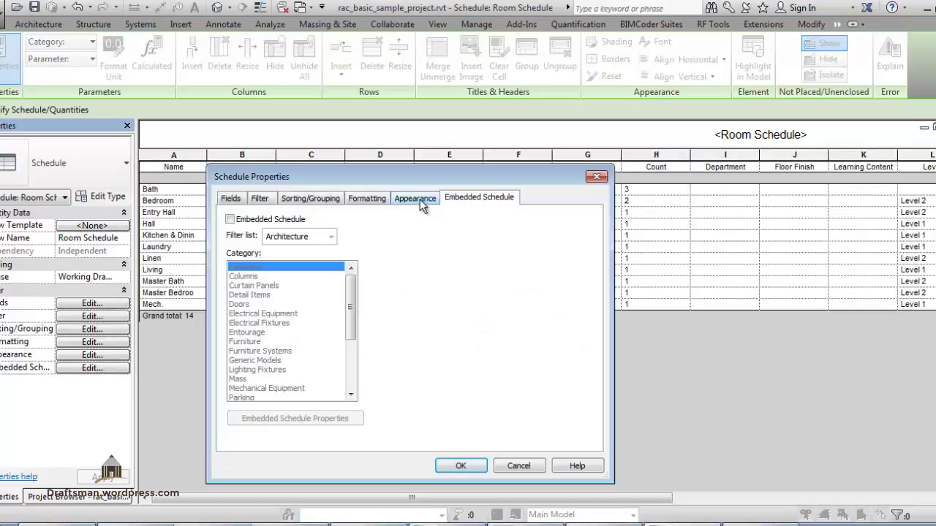
# - Review the Appearance settings, keeping Thin Lines grid lines and Schedule Default title text
pyautogui.click(421, 204)
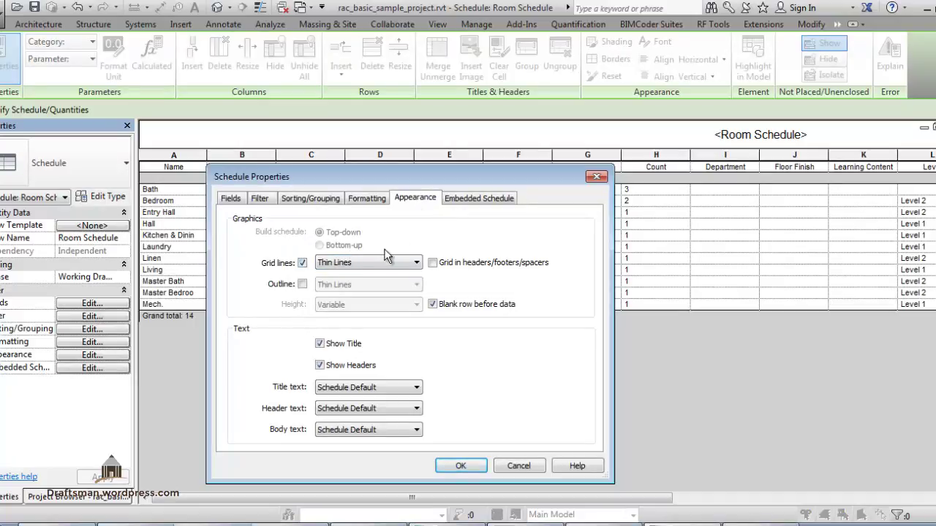
pyautogui.click(374, 268)
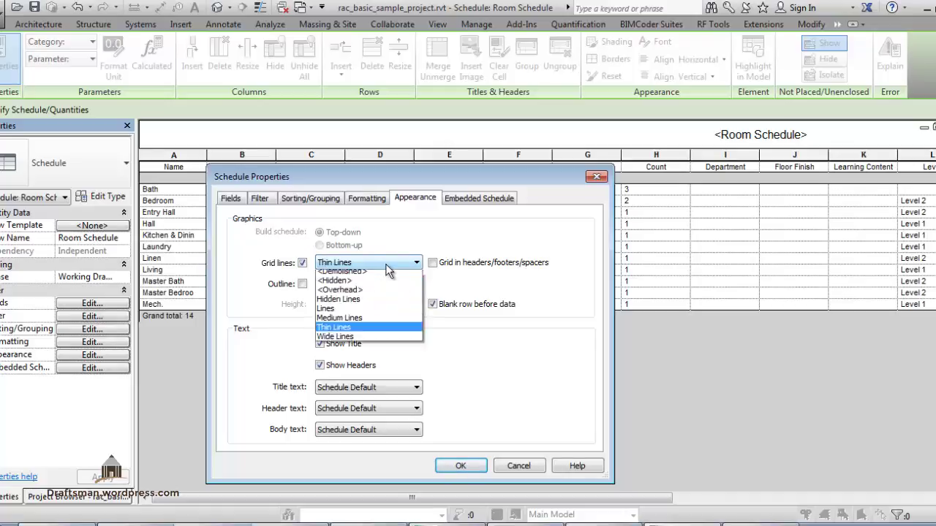
pyautogui.click(257, 366)
pyautogui.click(405, 383)
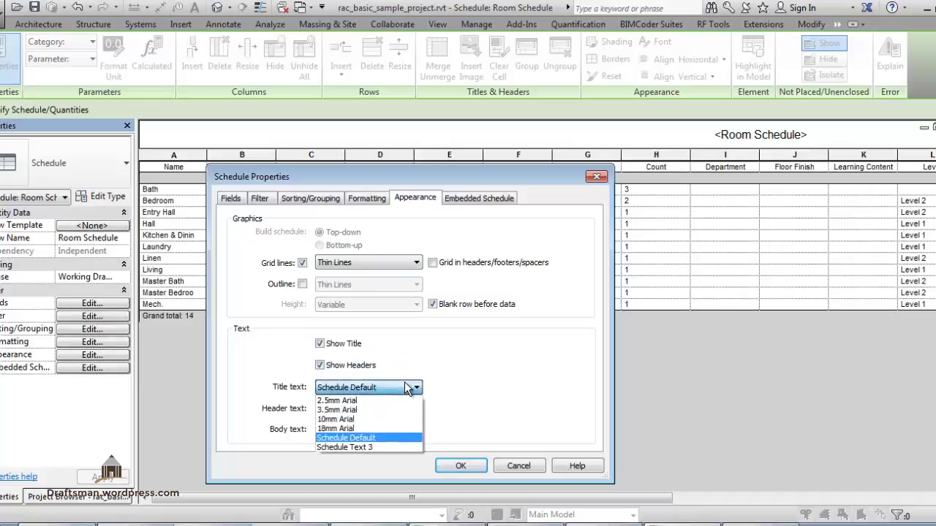
pyautogui.click(404, 383)
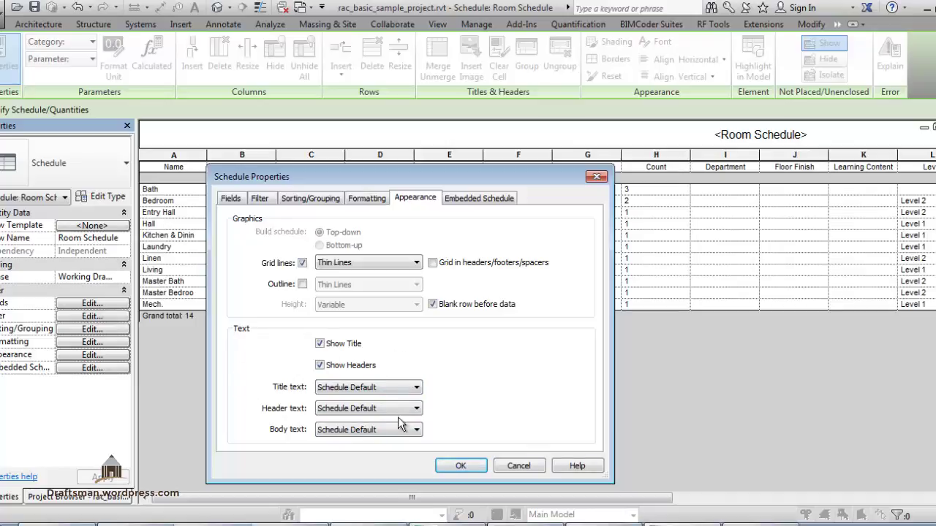
pyautogui.click(475, 469)
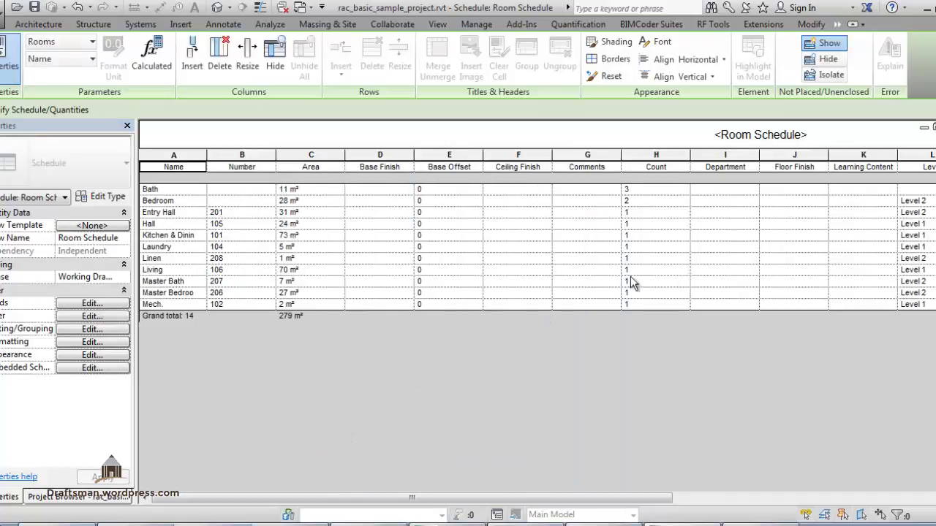
# - Create a new sheet A002 with an A1 metric titleblock
pyautogui.click(91, 497)
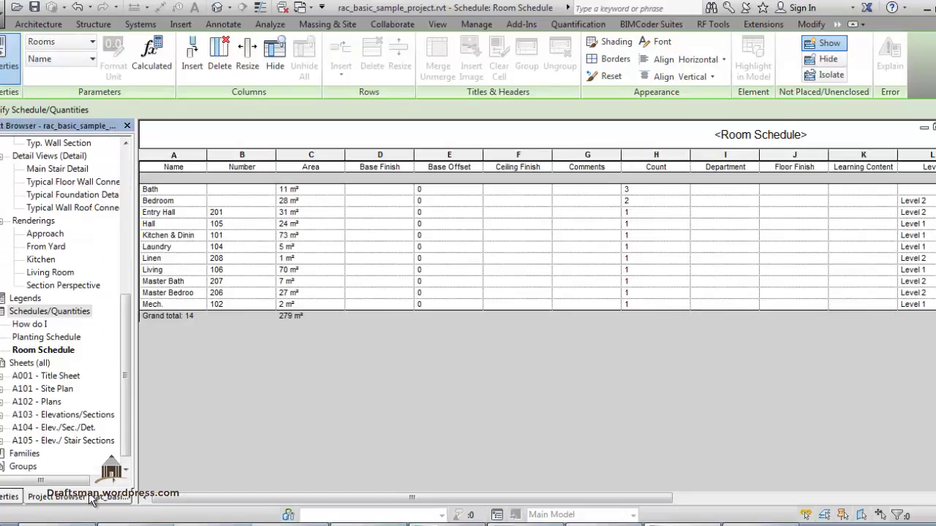
pyautogui.click(126, 467)
pyautogui.rightClick(32, 350)
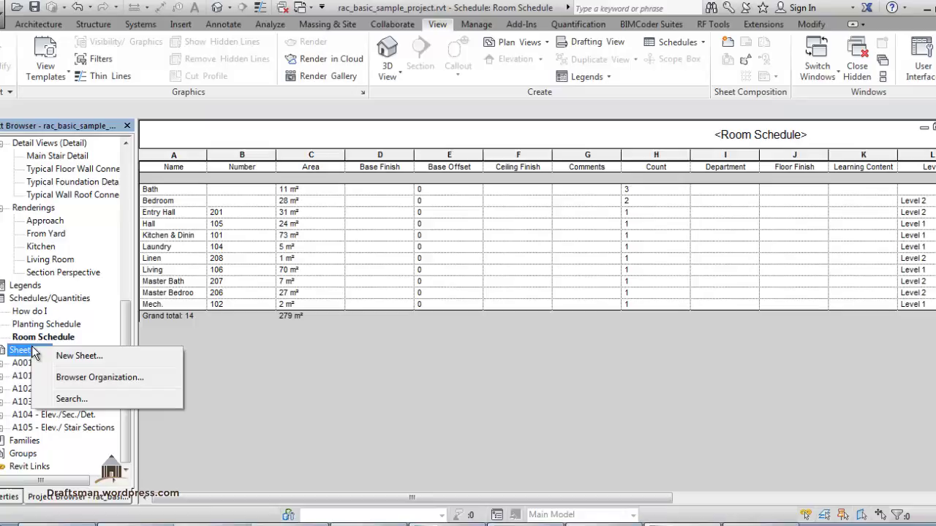
pyautogui.click(74, 356)
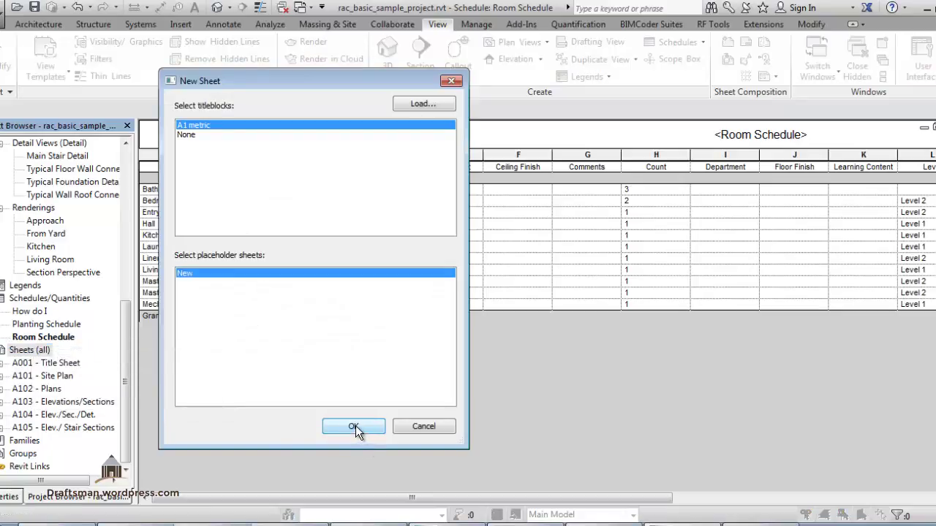
pyautogui.click(355, 426)
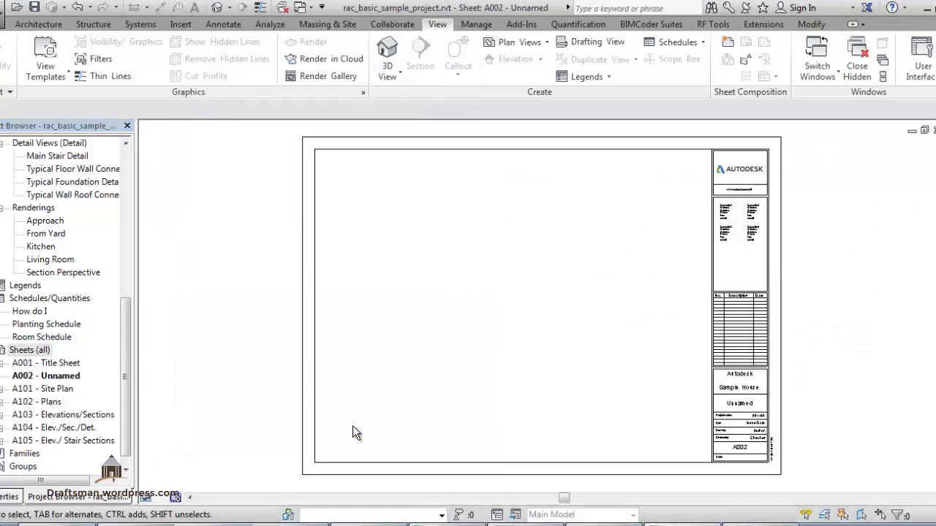
# - Place the Room Schedule near the top of sheet A002
pyautogui.click(20, 338)
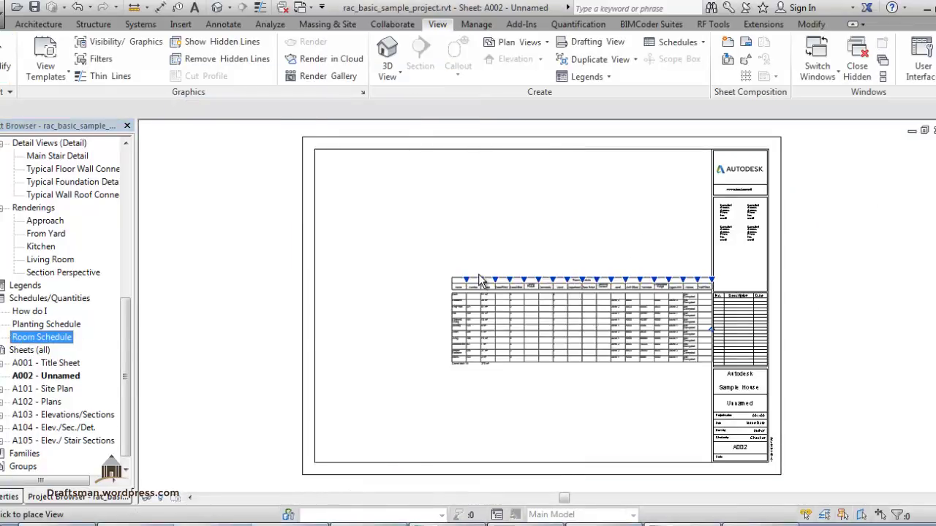
pyautogui.click(442, 254)
pyautogui.moveTo(442, 254); pyautogui.dragTo(481, 244)
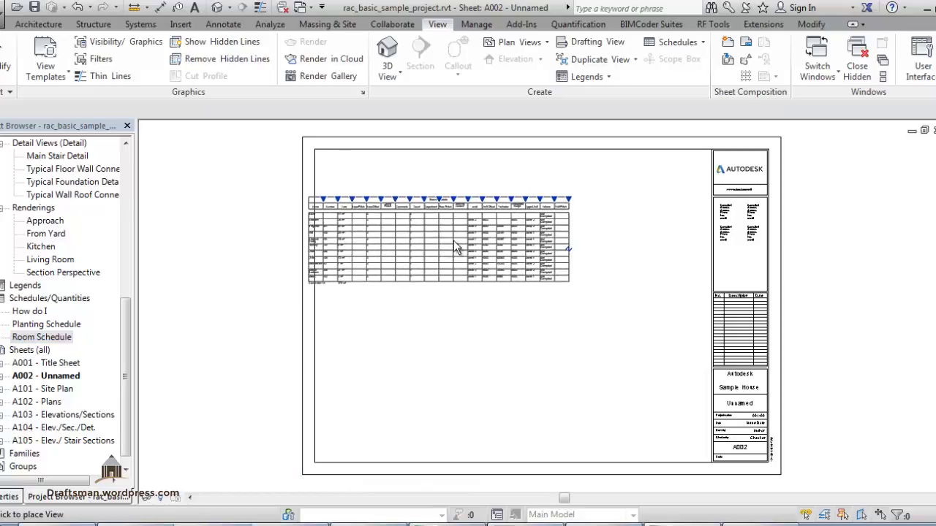
pyautogui.click(512, 245)
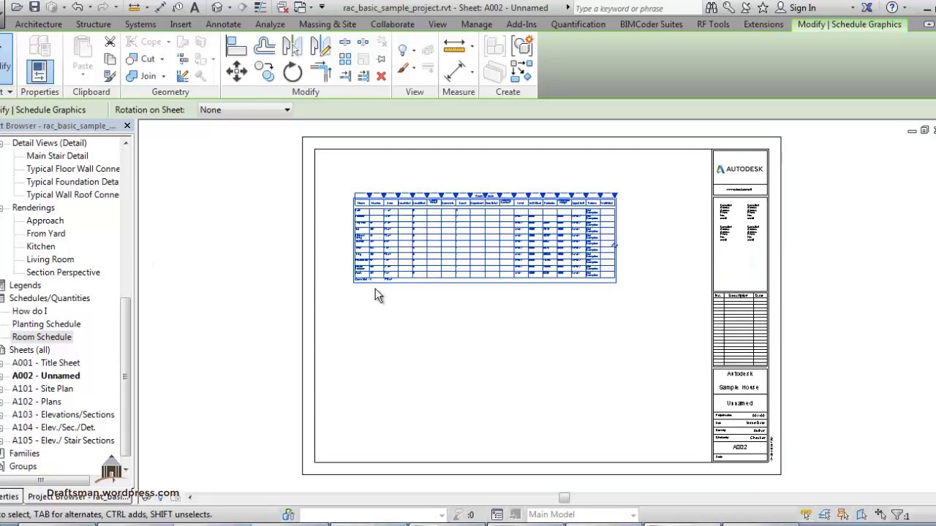
# - Open the Level 2 floor plan and pan toward the building's east side
pyautogui.click(130, 185)
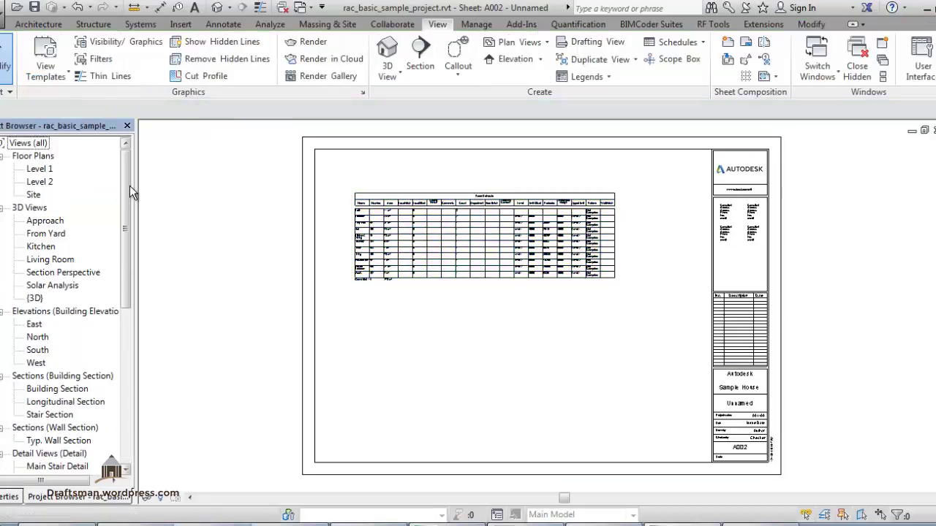
pyautogui.doubleClick(46, 182)
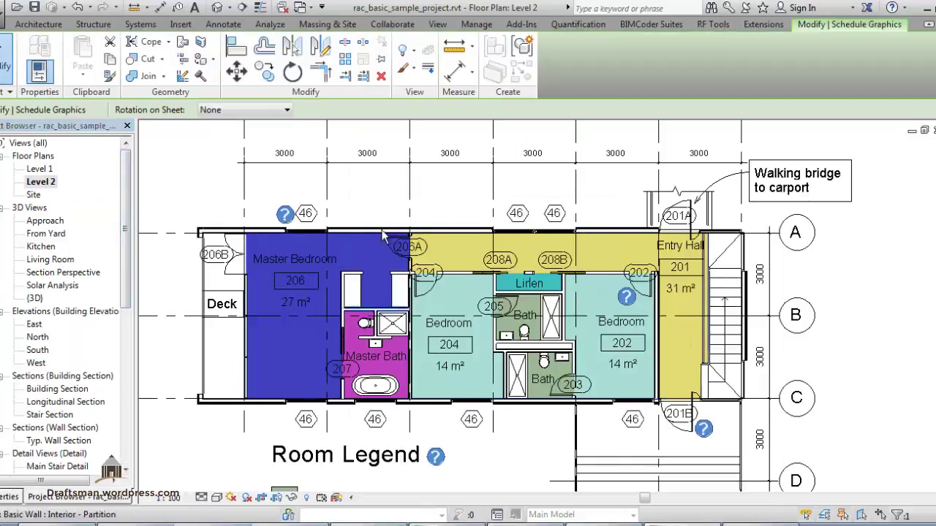
pyautogui.moveTo(618, 325); pyautogui.dragTo(274, 269, button='middle')
# - Draw a rectangle of architectural walls east of the building, then turn off view cropping
pyautogui.click(40, 24)
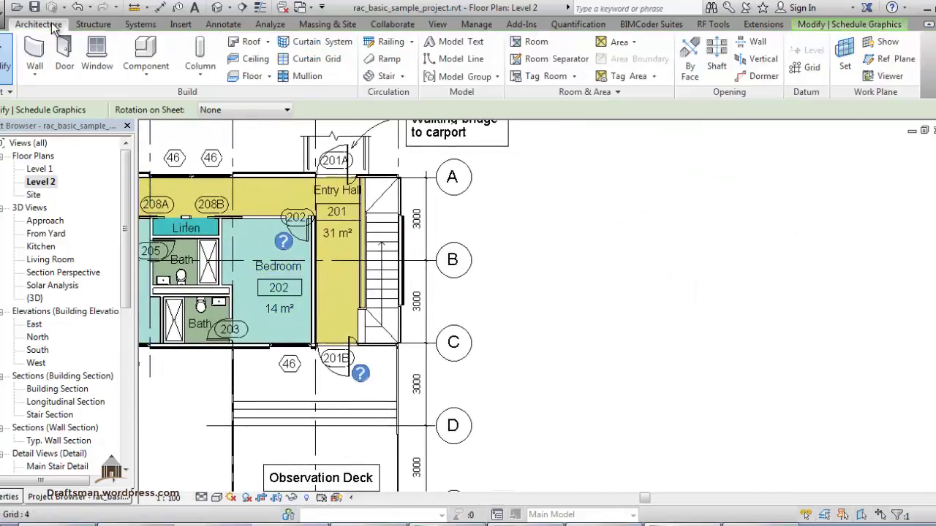
pyautogui.click(34, 72)
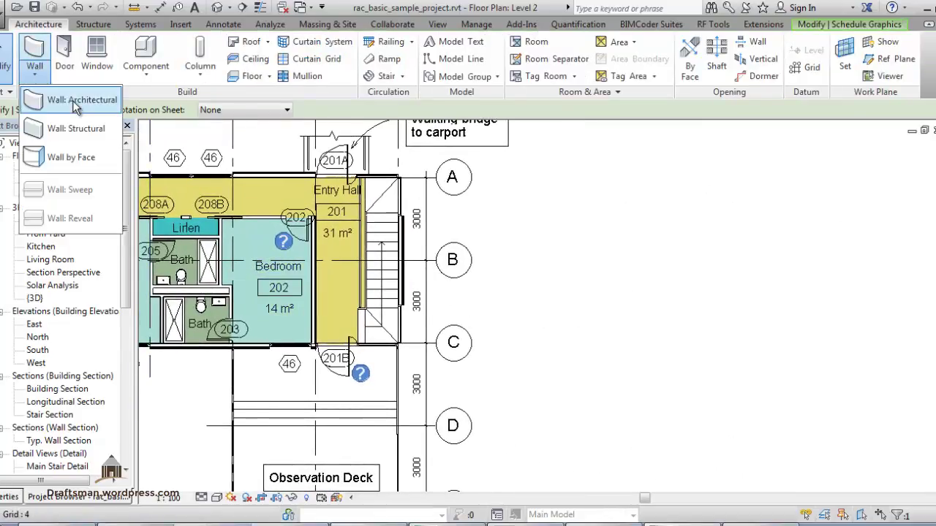
pyautogui.click(73, 100)
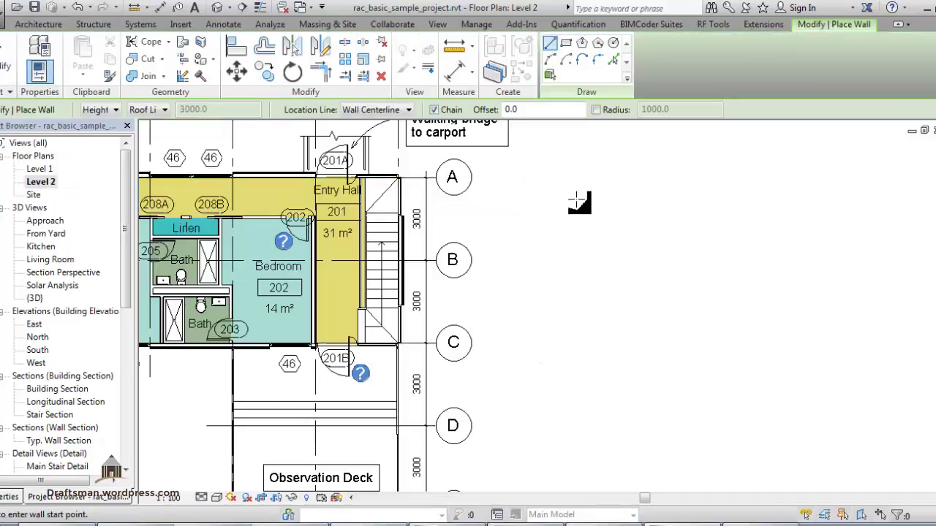
pyautogui.click(603, 167)
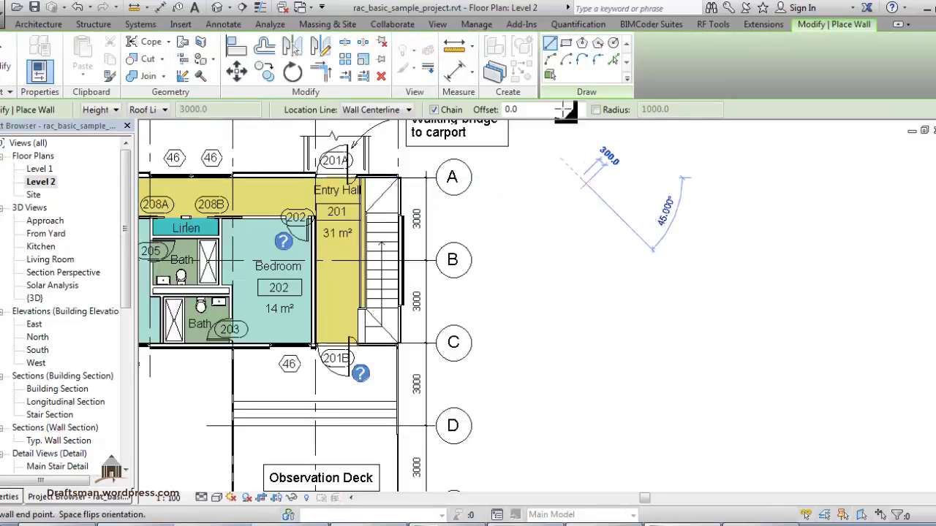
pyautogui.click(564, 48)
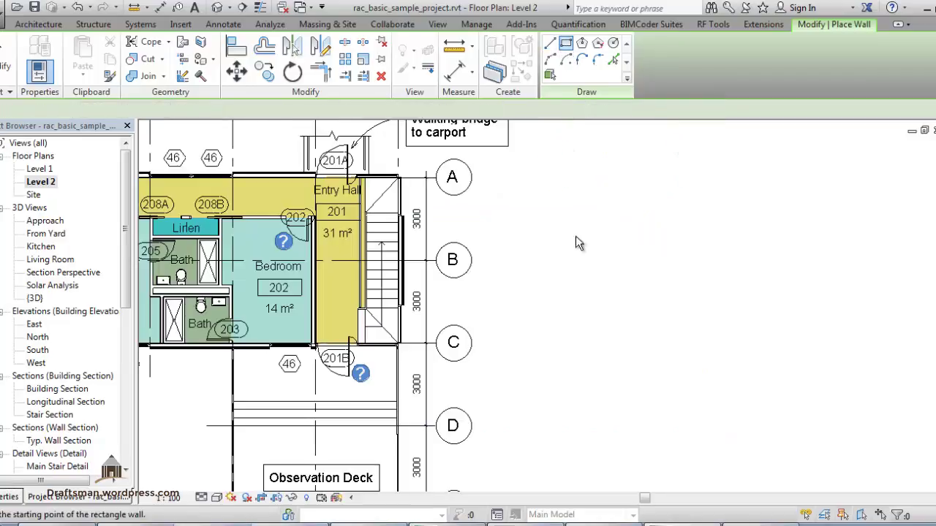
pyautogui.scroll(-2, 578, 260)
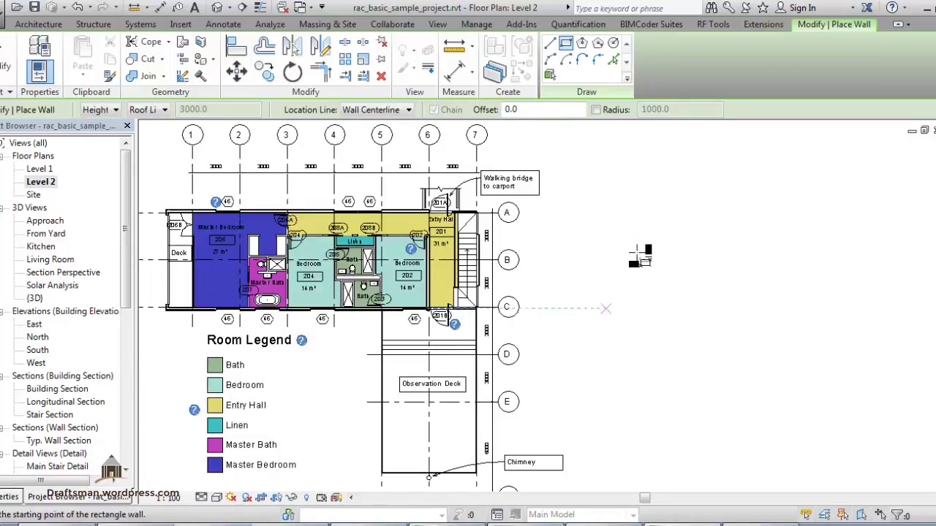
pyautogui.click(604, 168)
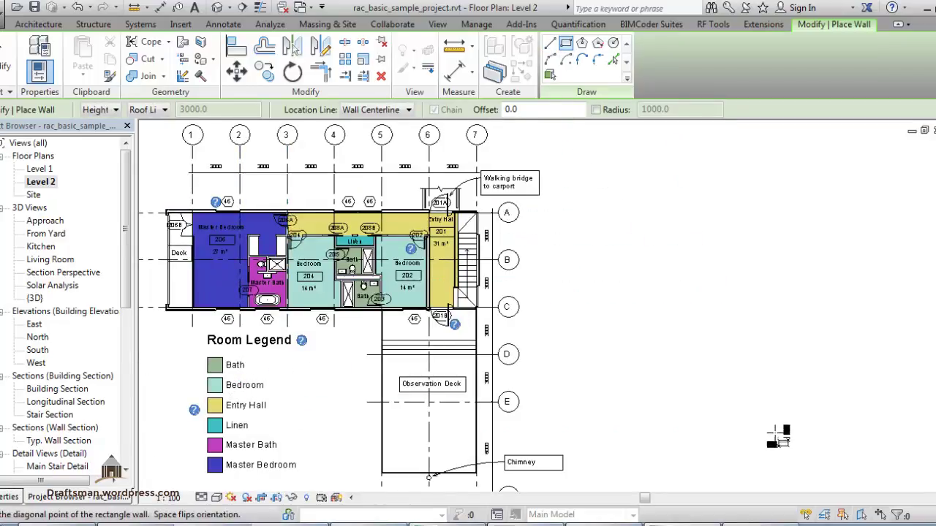
pyautogui.click(658, 226)
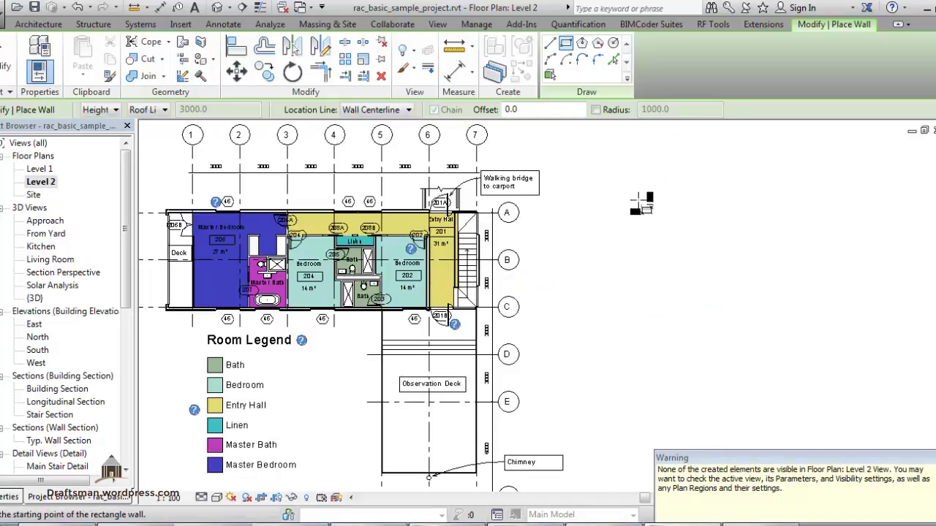
pyautogui.click(261, 500)
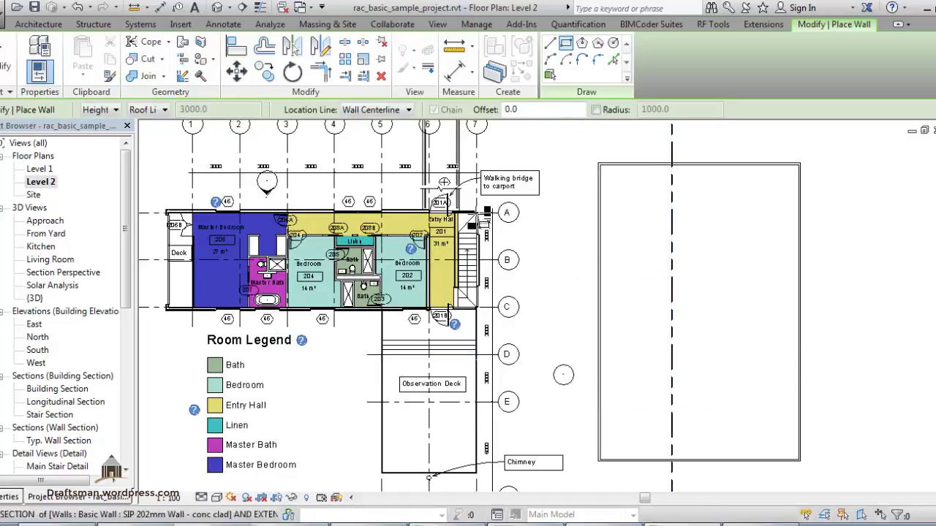
# - Toggle cropping on the Level 2 plan and show the crop region boundary
pyautogui.scroll(-1, 476, 202)
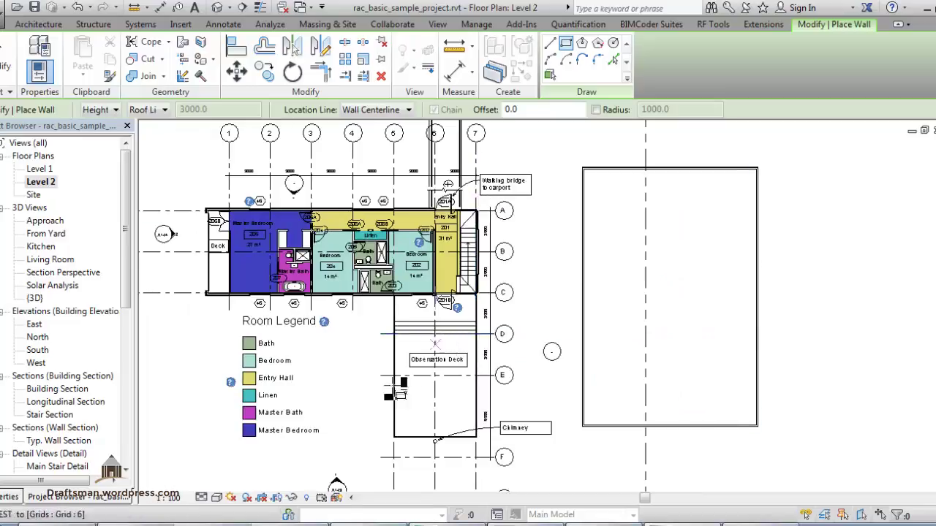
pyautogui.click(262, 497)
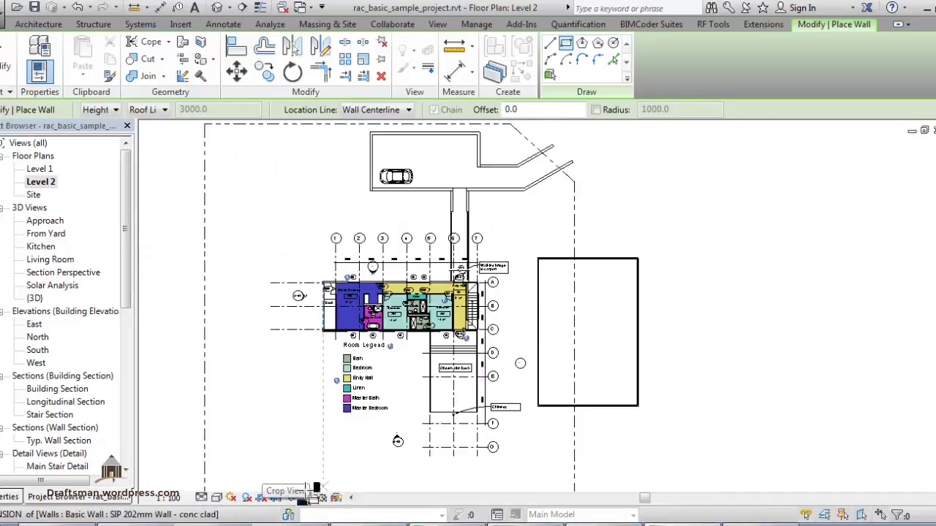
pyautogui.click(263, 498)
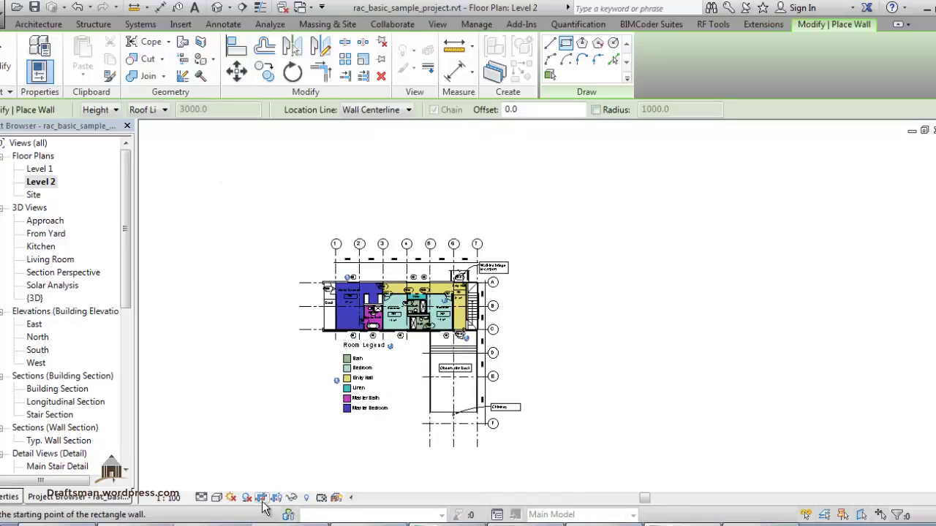
pyautogui.click(277, 498)
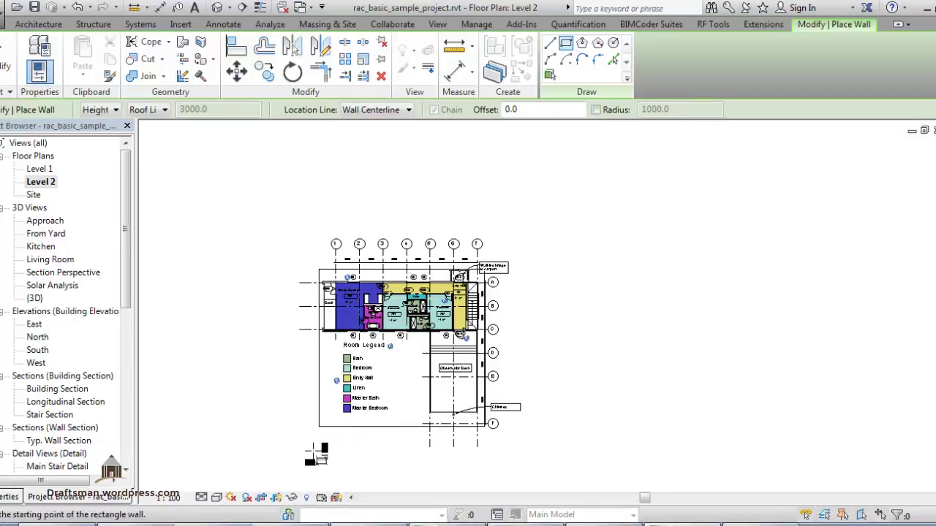
pyautogui.press('Escape')
pyautogui.press('Escape')
# - Widen the crop region rightward past the large rectangle, then turn cropping off
pyautogui.click(361, 426)
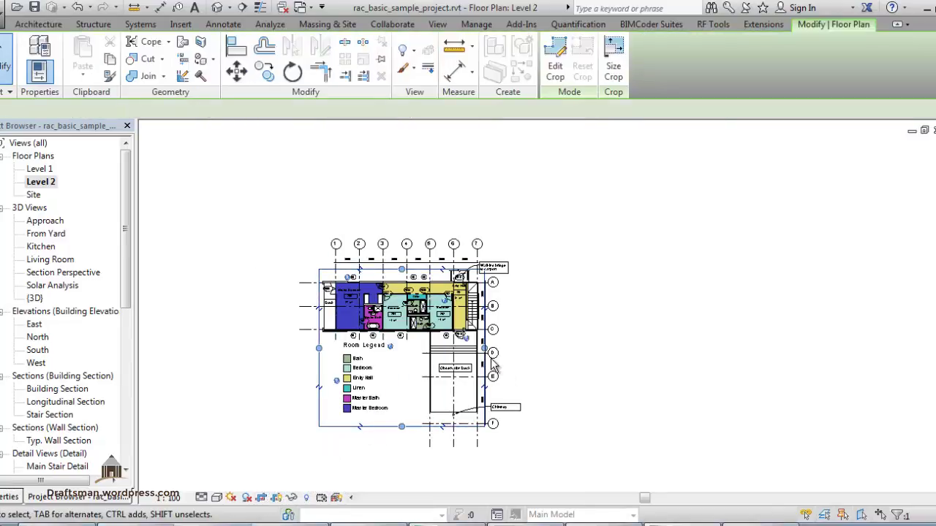
pyautogui.moveTo(485, 348); pyautogui.dragTo(831, 314)
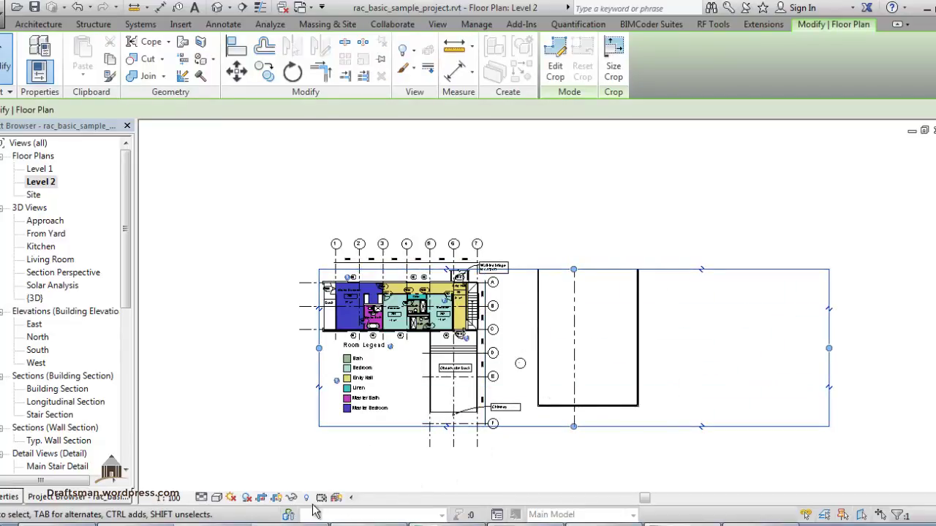
pyautogui.click(262, 498)
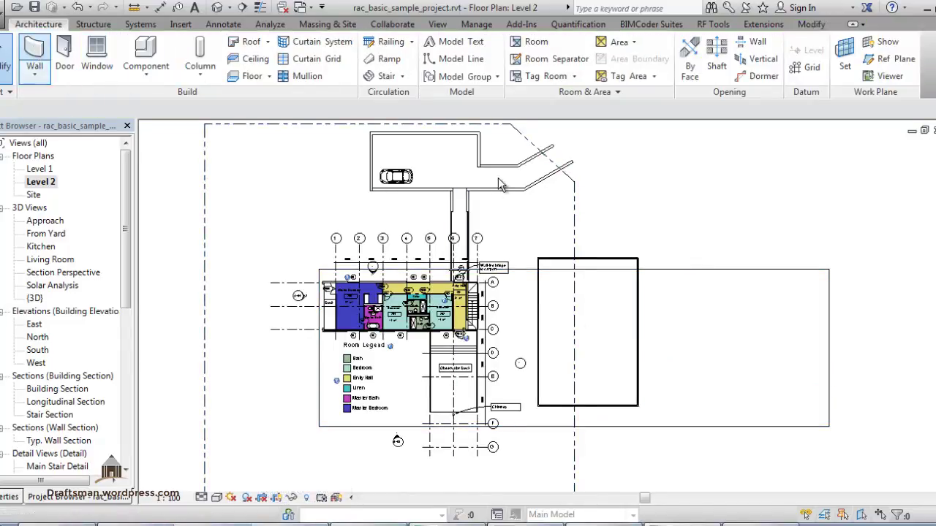
pyautogui.click(34, 55)
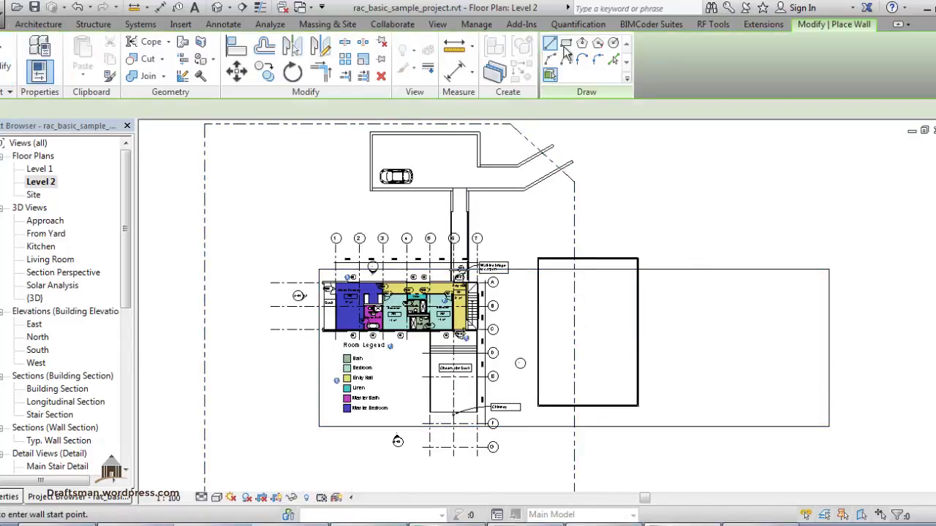
# - Draw a 12700-long partition wall across the rectangle from its left edge to its right edge
pyautogui.click(538, 328)
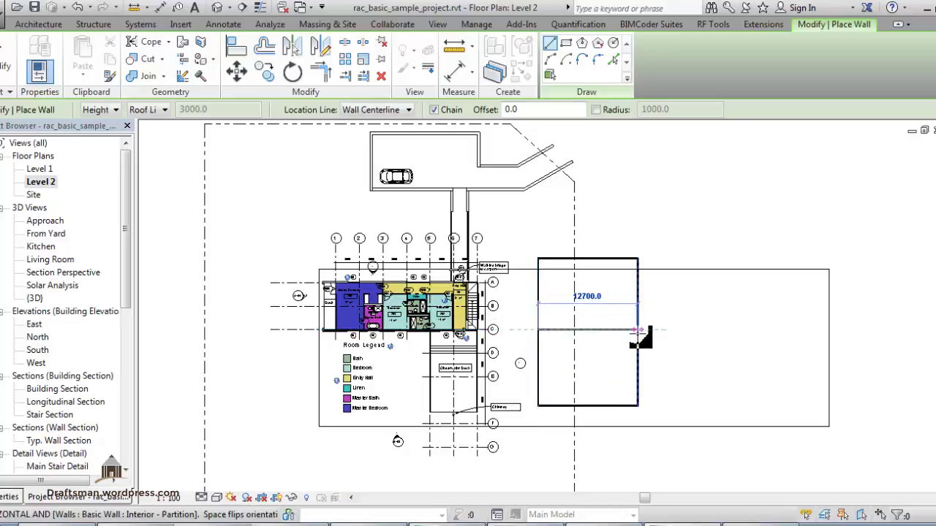
pyautogui.click(638, 330)
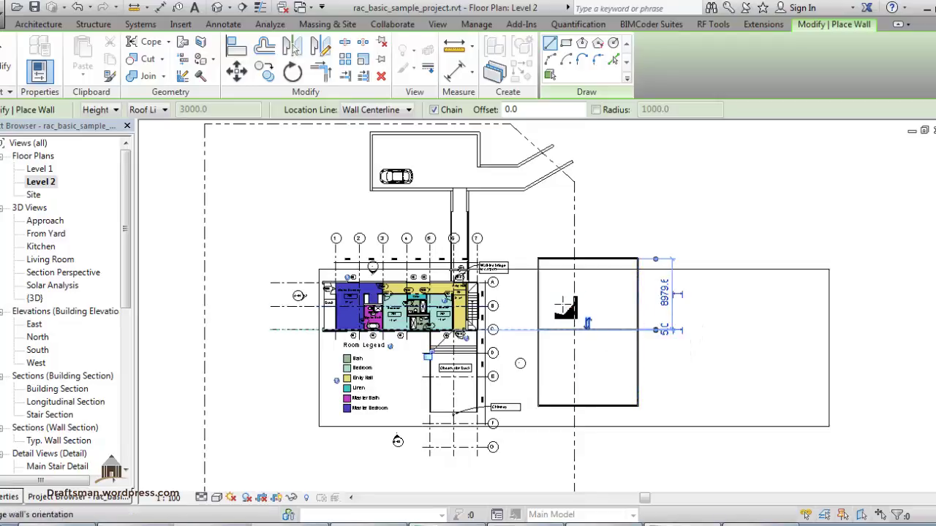
pyautogui.click(48, 26)
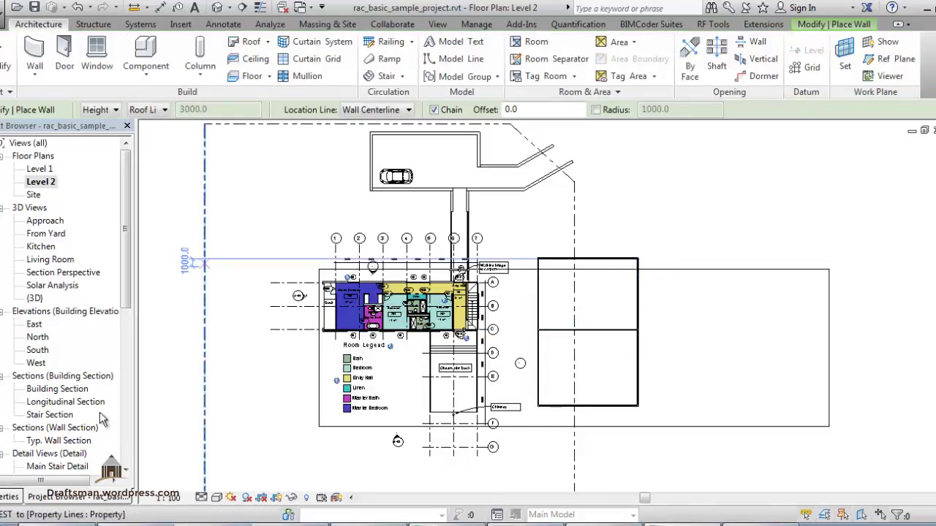
# - Place a room in the upper bay and another in the lower bay of the divided rectangle
pyautogui.click(531, 42)
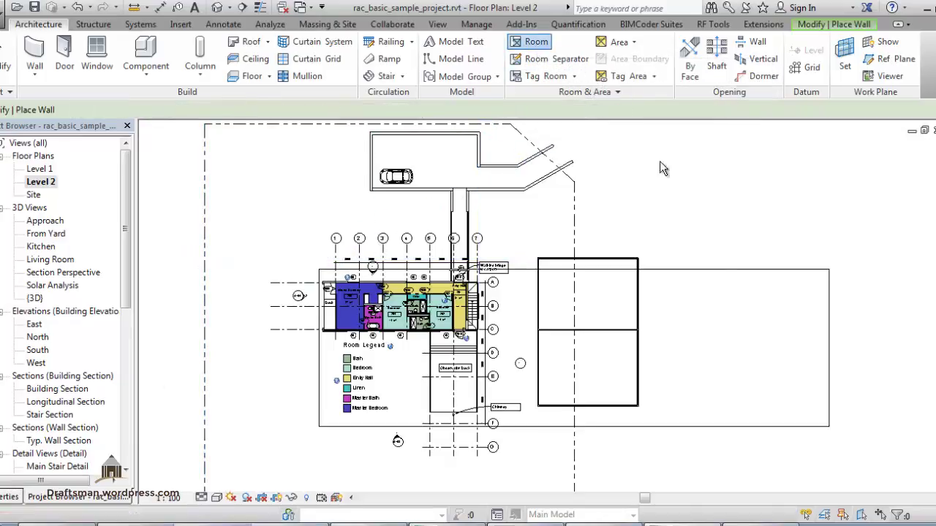
pyautogui.scroll(5, 598, 292)
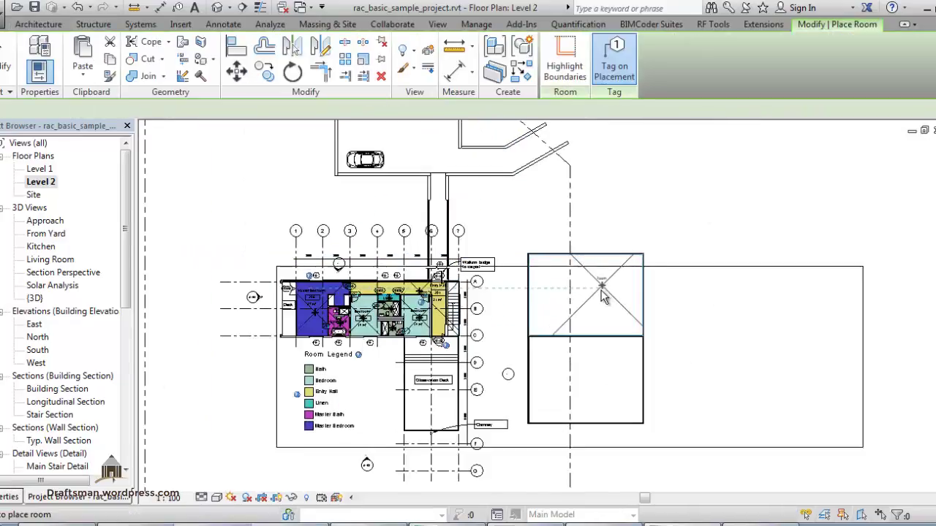
pyautogui.moveTo(585, 329); pyautogui.dragTo(571, 290, button='middle')
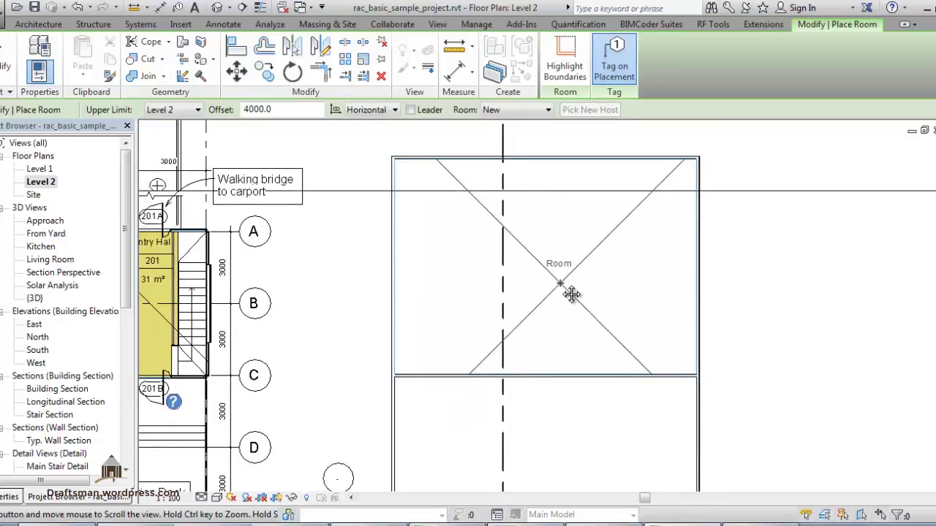
pyautogui.click(534, 279)
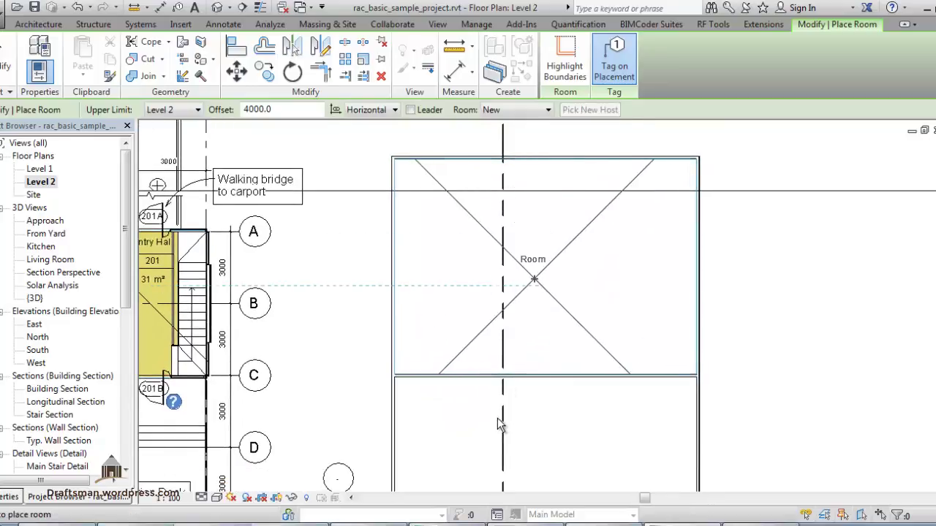
pyautogui.moveTo(497, 420); pyautogui.dragTo(484, 300, button='middle')
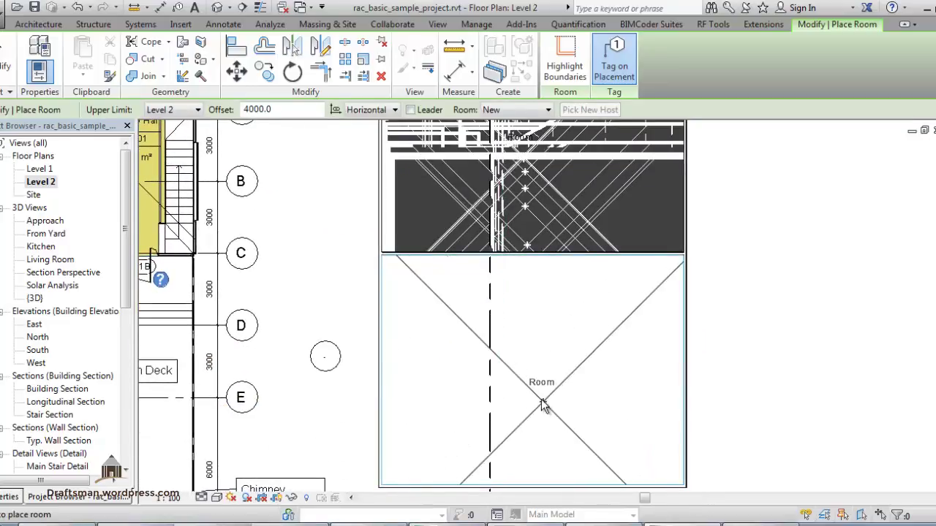
pyautogui.scroll(-1, 536, 386)
pyautogui.scroll(-1, 536, 386)
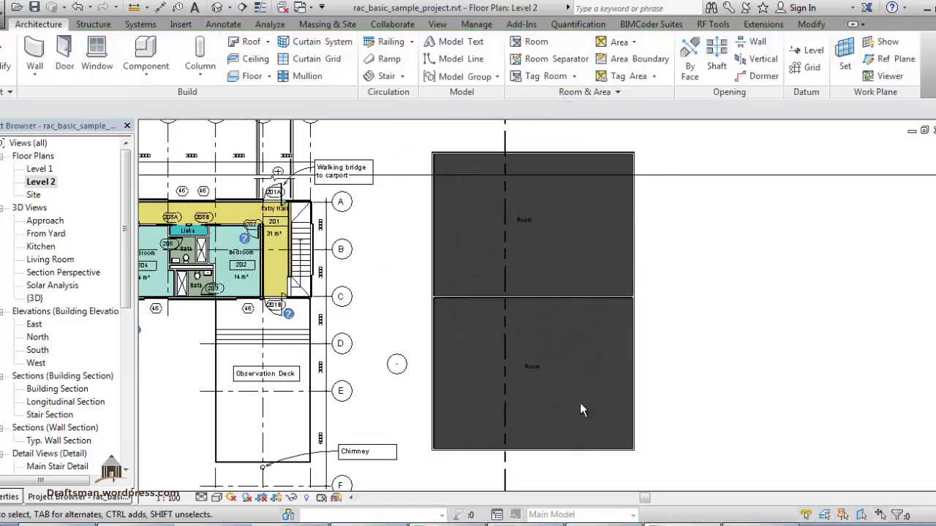
pyautogui.press('Escape')
pyautogui.press('Escape')
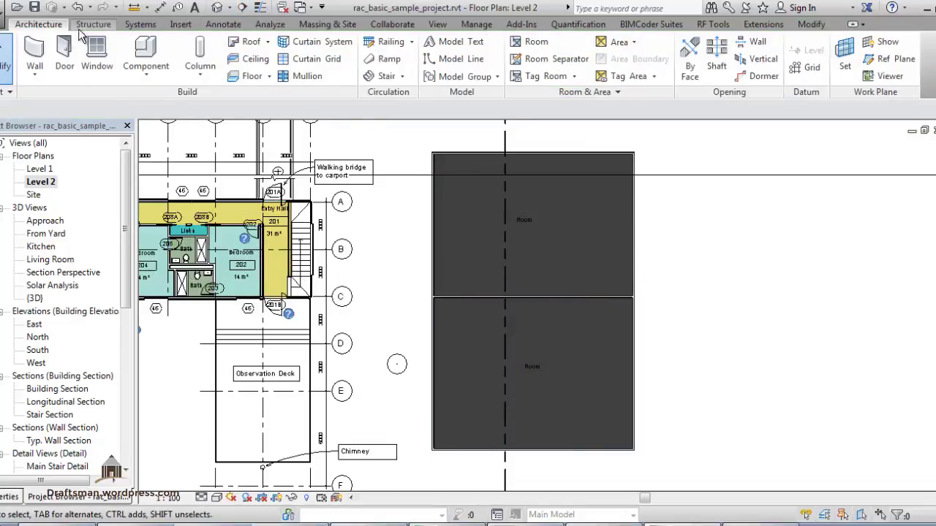
# - Draw a room separation line from the dividing wall down to the rectangle's bottom edge
pyautogui.click(547, 64)
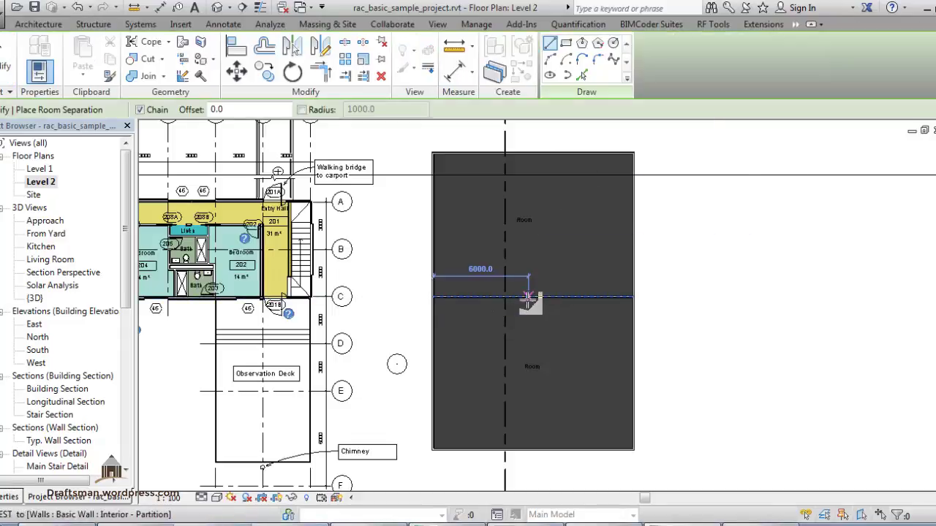
pyautogui.click(528, 297)
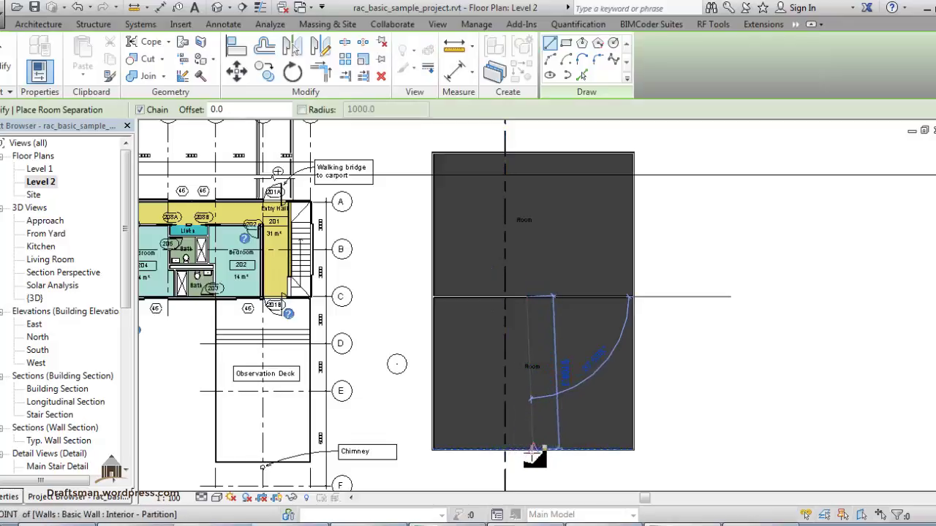
pyautogui.click(533, 449)
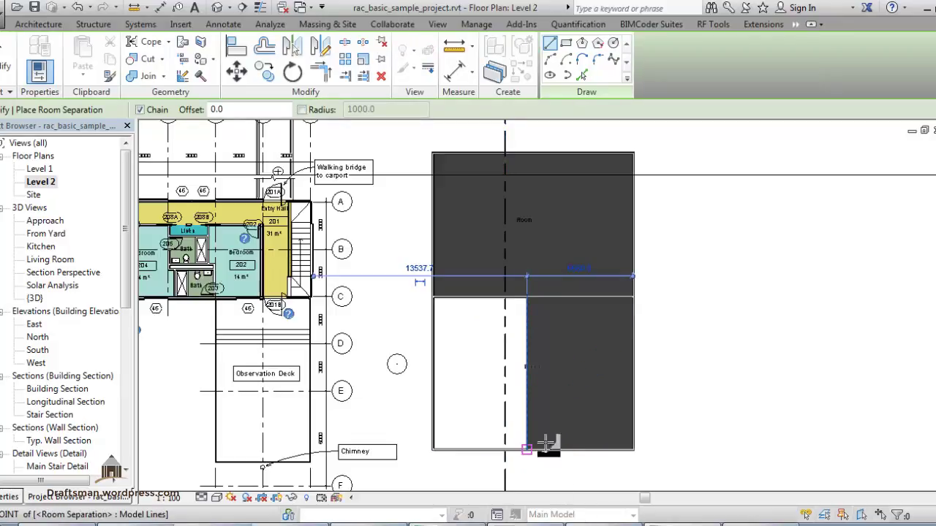
pyautogui.scroll(2, 595, 422)
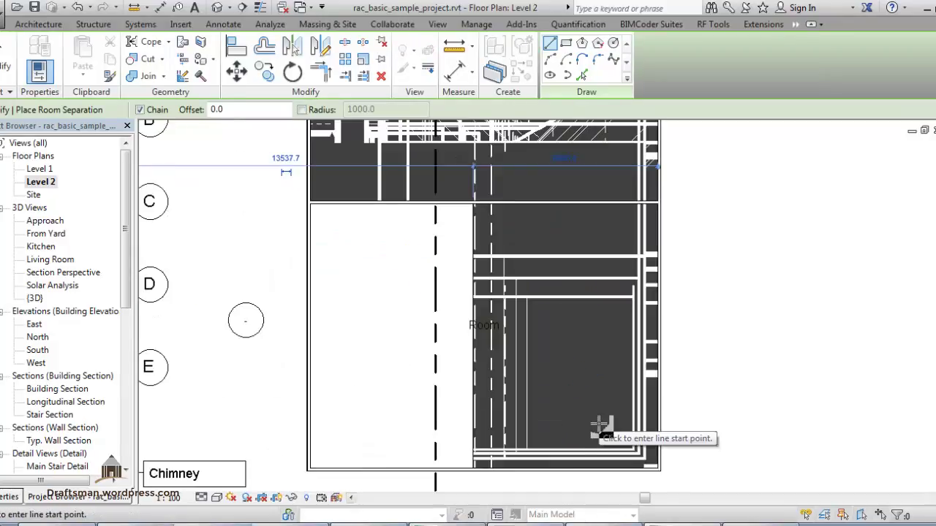
pyautogui.press('Escape')
pyautogui.press('Escape')
# - Move the lower room's tag and reference point into the right portion
pyautogui.click(482, 325)
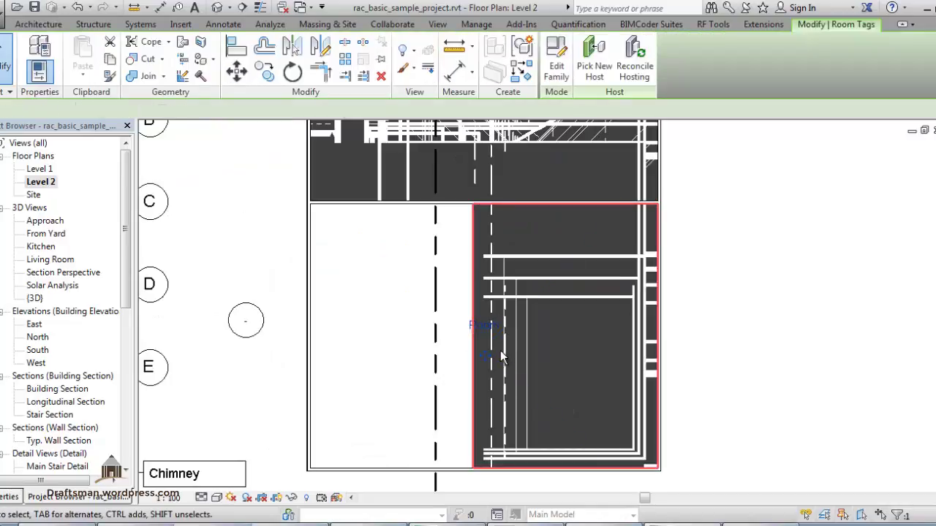
pyautogui.moveTo(485, 357); pyautogui.dragTo(559, 357)
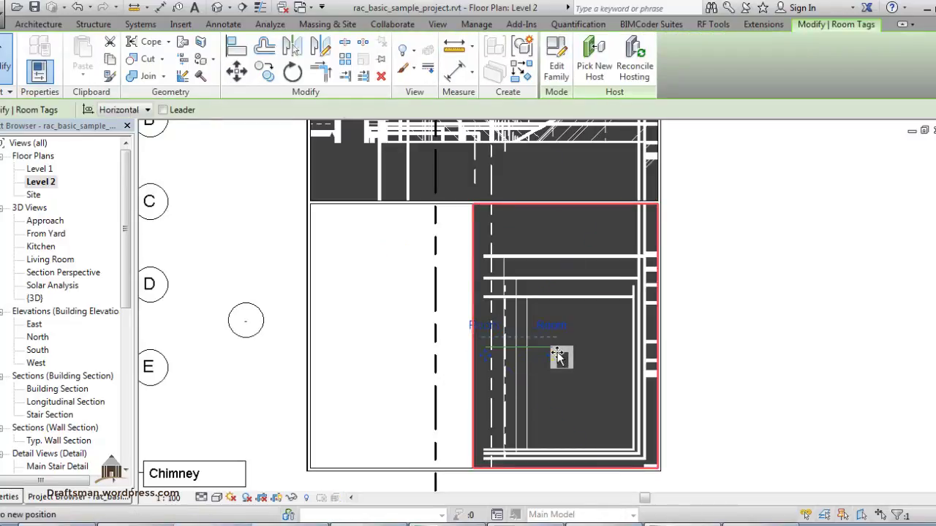
pyautogui.click(522, 385)
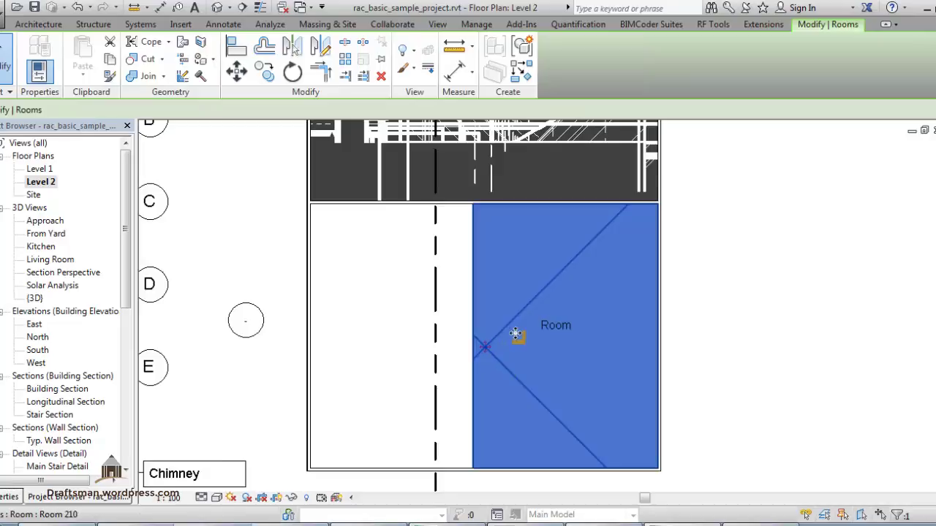
pyautogui.moveTo(515, 334); pyautogui.dragTo(584, 354)
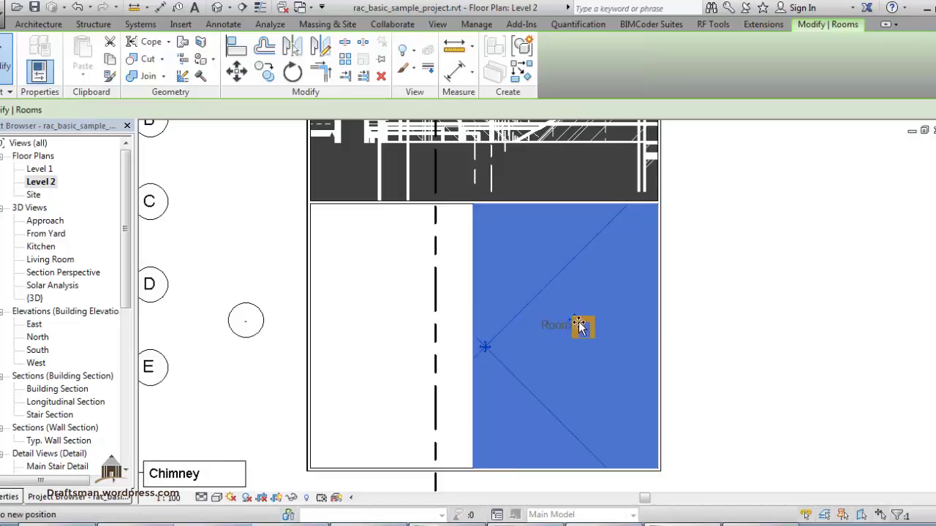
pyautogui.click(773, 422)
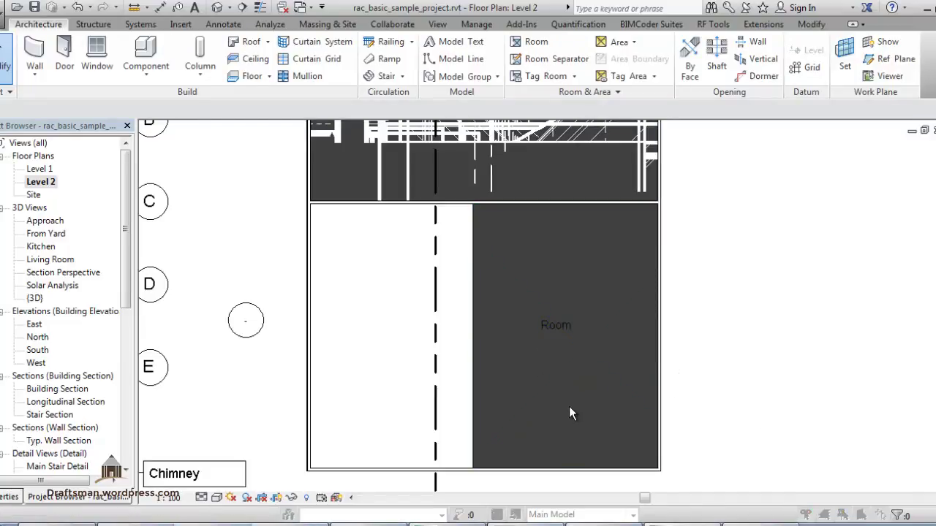
# - In Visibility/Graphics, turn on the Rooms Interior Fill and Reference subcategories
pyautogui.press('g')
pyautogui.click(368, 260)
pyautogui.press('r')
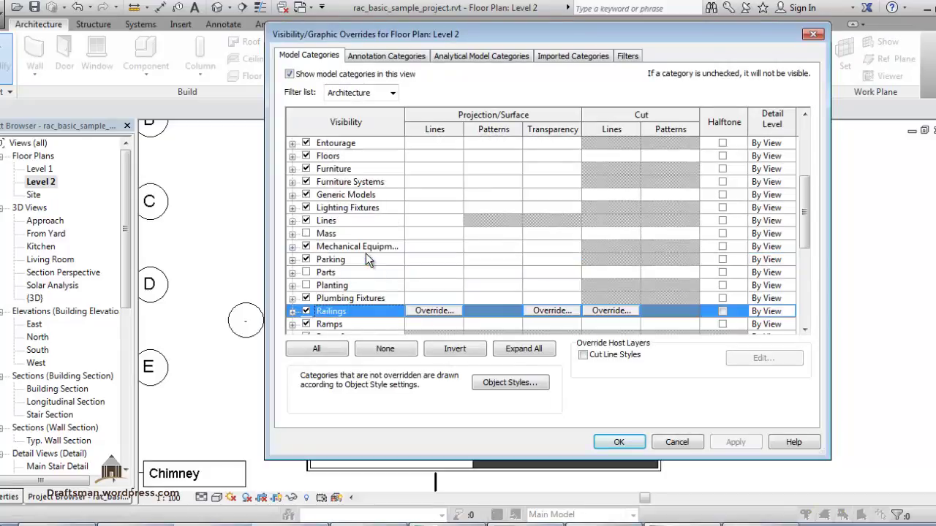
pyautogui.scroll(-1, 344, 278)
pyautogui.scroll(-1, 335, 300)
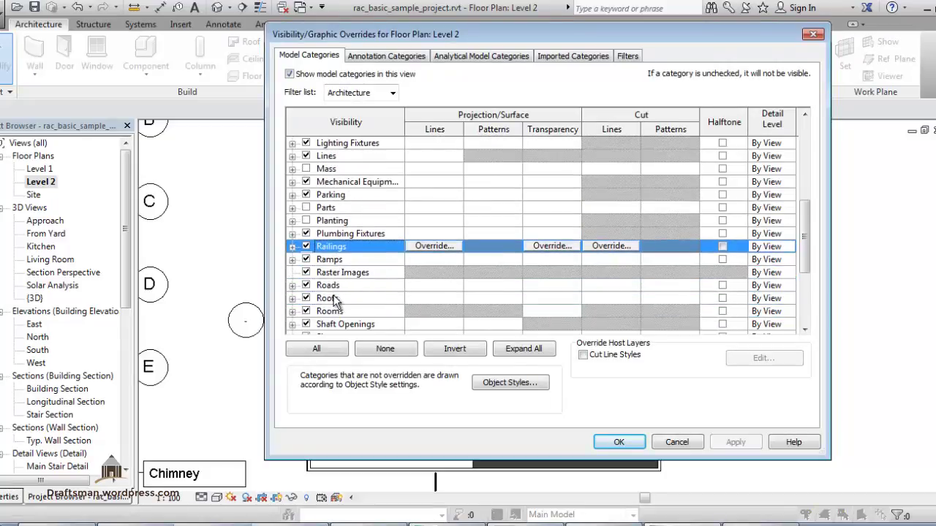
pyautogui.click(293, 312)
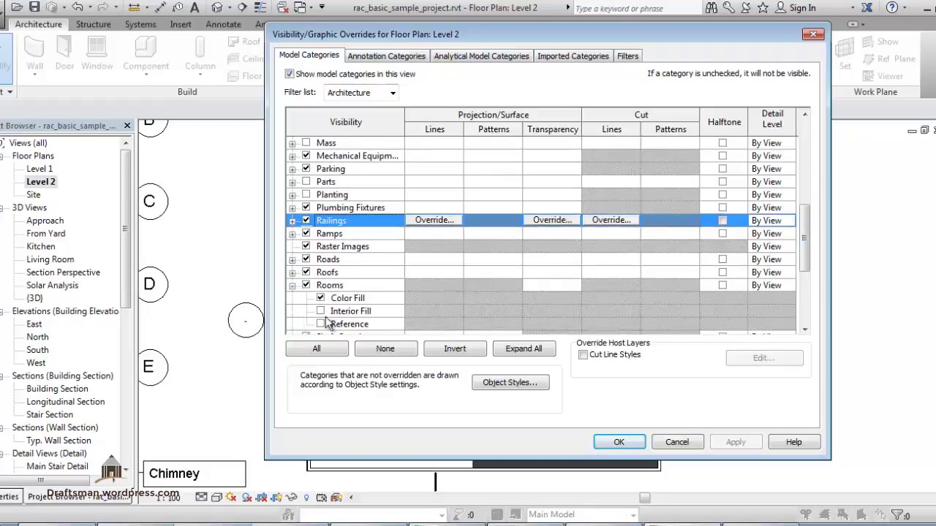
pyautogui.click(320, 311)
pyautogui.click(320, 324)
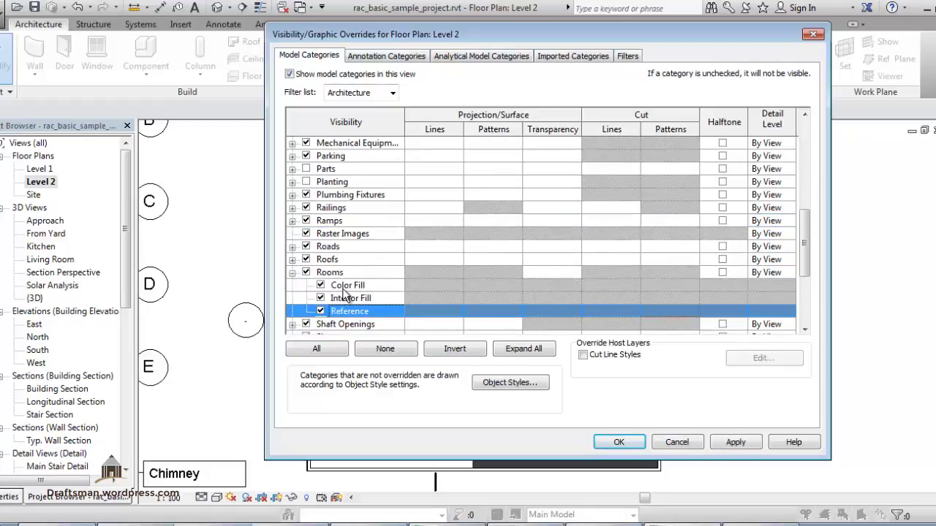
# - Review the Annotation Categories list and apply the visibility settings with OK
pyautogui.click(386, 58)
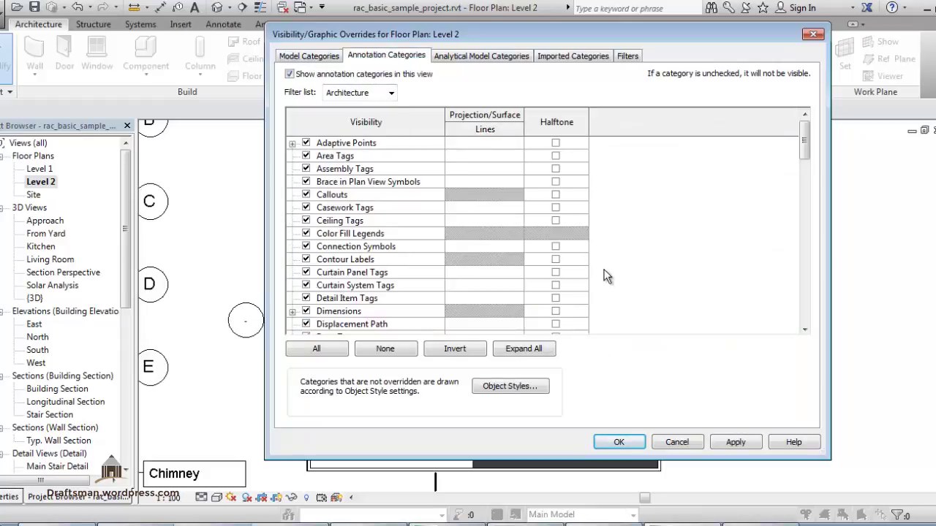
pyautogui.scroll(-9, 595, 277)
pyautogui.scroll(-2, 482, 317)
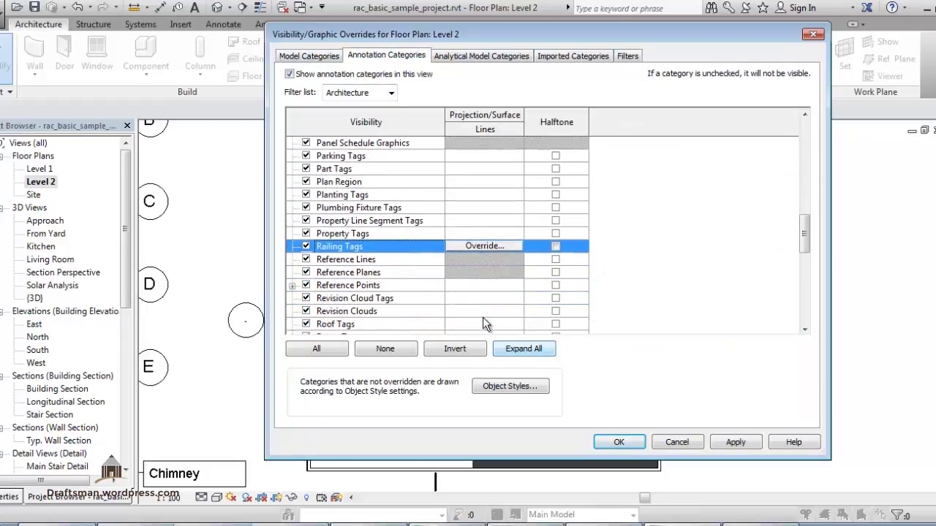
pyautogui.scroll(-1, 417, 316)
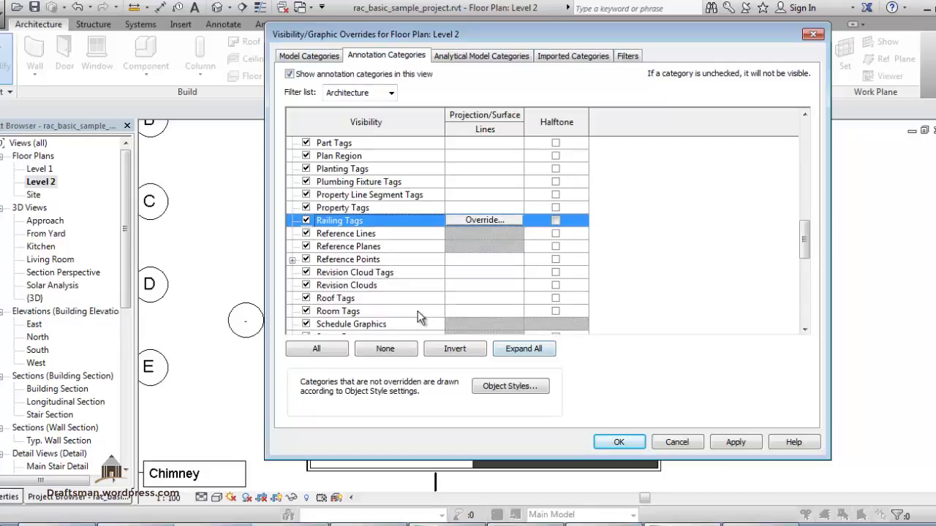
pyautogui.click(620, 443)
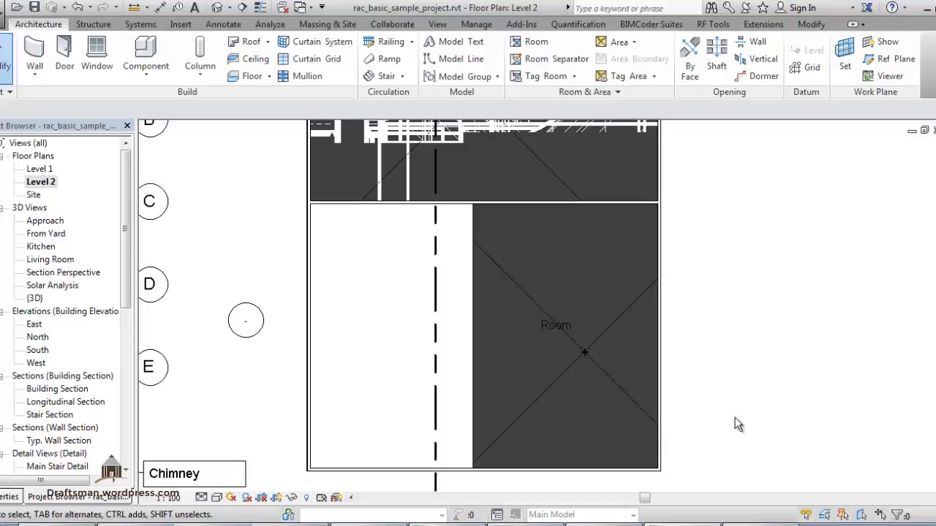
# - Draw a 3700 × 8300 rectangle of walls in the empty area right of the rooms
pyautogui.scroll(-2, 690, 428)
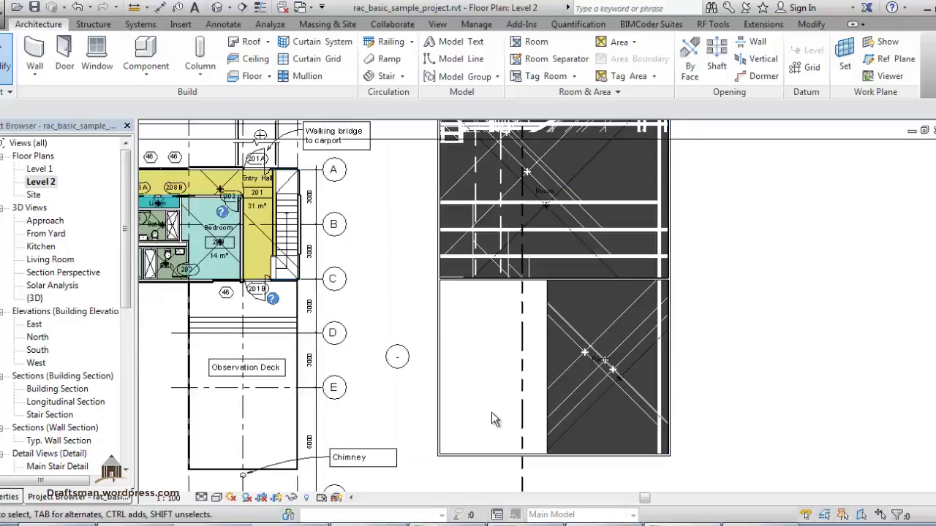
pyautogui.moveTo(491, 411); pyautogui.dragTo(418, 388, button='middle')
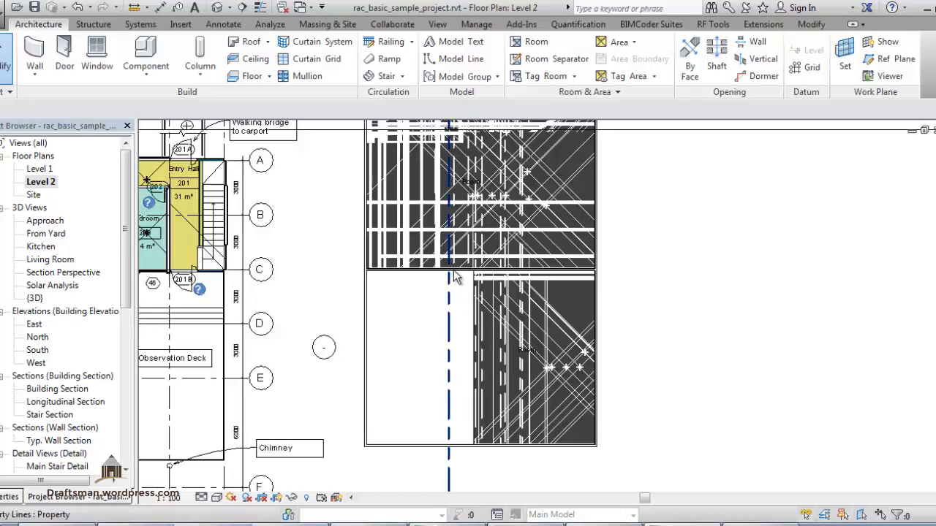
pyautogui.moveTo(742, 296); pyautogui.dragTo(596, 346, button='middle')
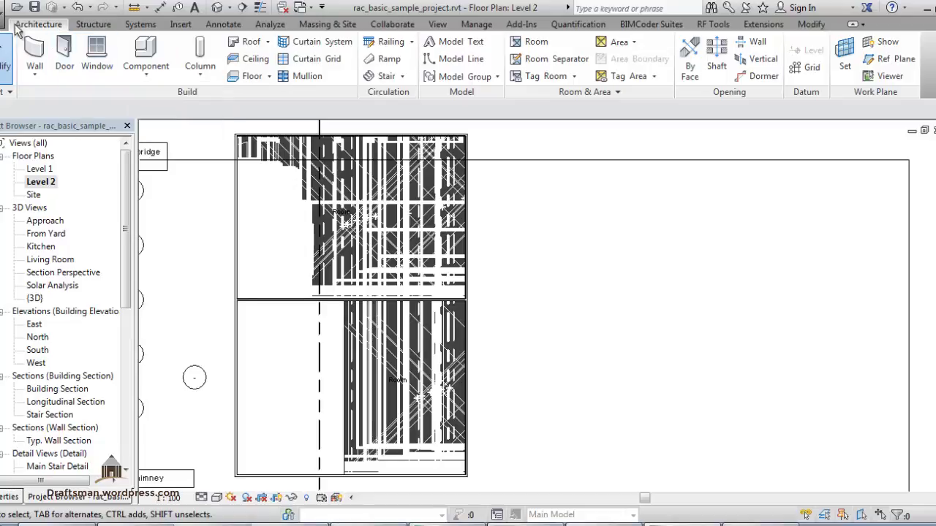
pyautogui.press('w')
pyautogui.press('a')
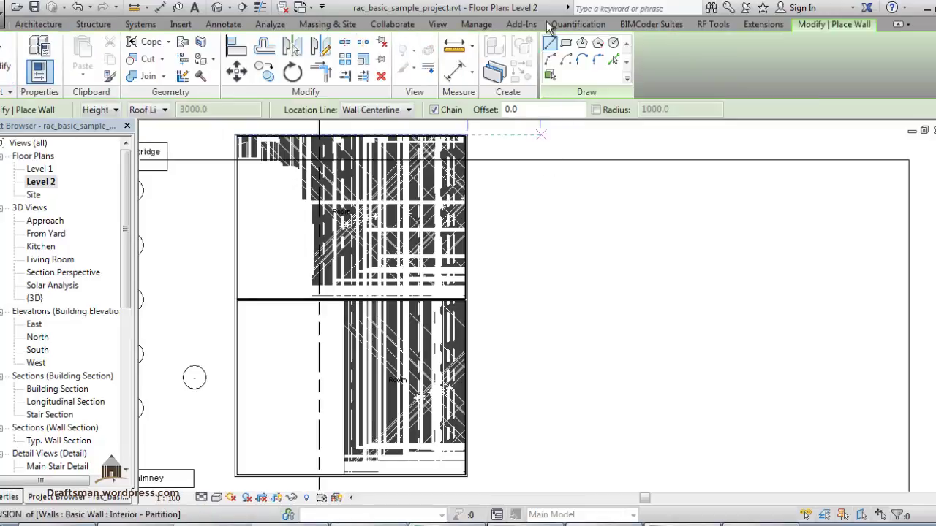
pyautogui.click(566, 45)
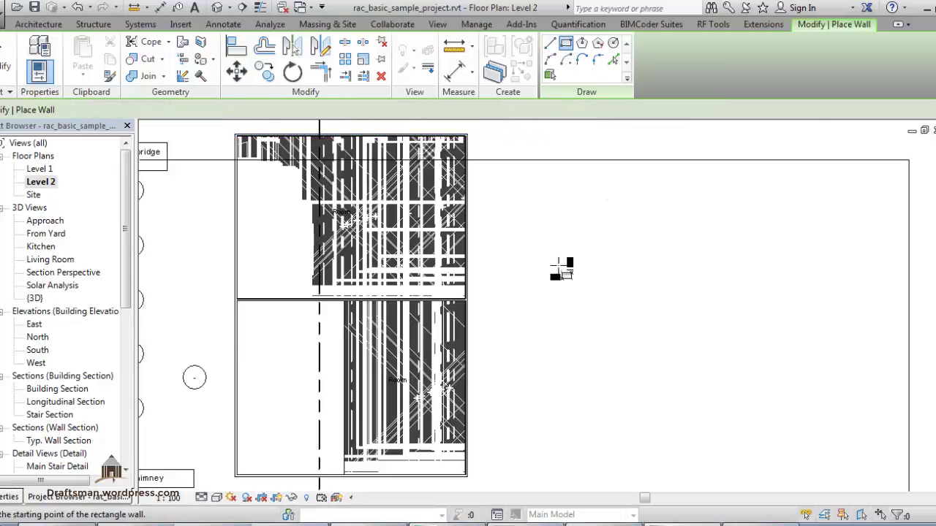
pyautogui.click(557, 227)
pyautogui.click(626, 378)
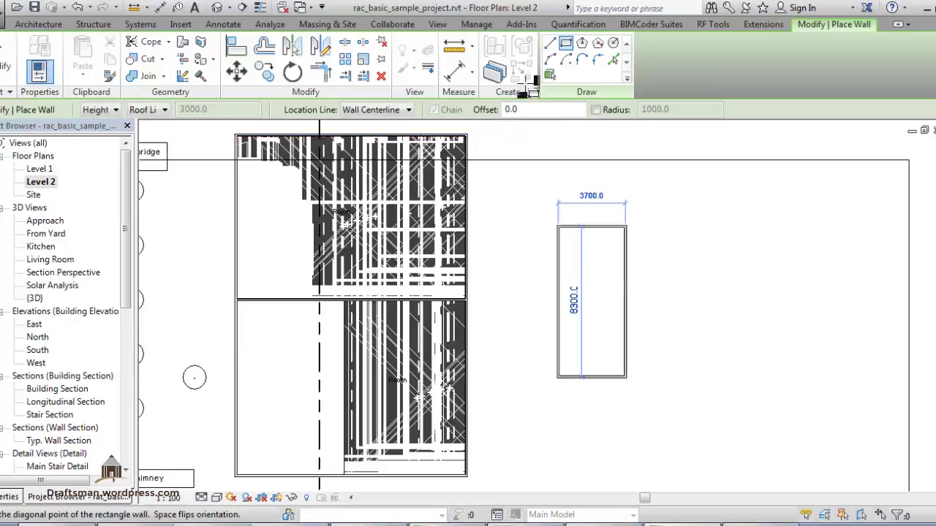
# - Add a horizontal partition wall splitting the new rectangle into two halves
pyautogui.click(550, 43)
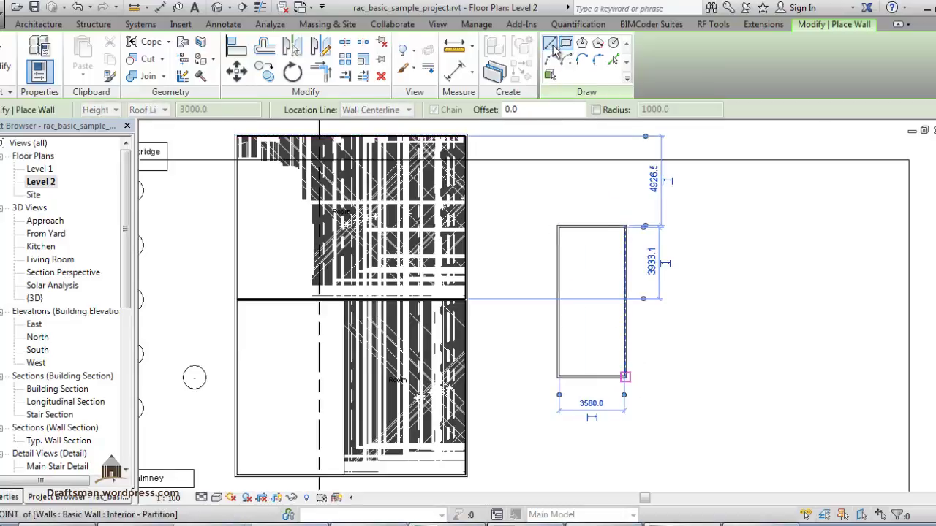
pyautogui.click(557, 300)
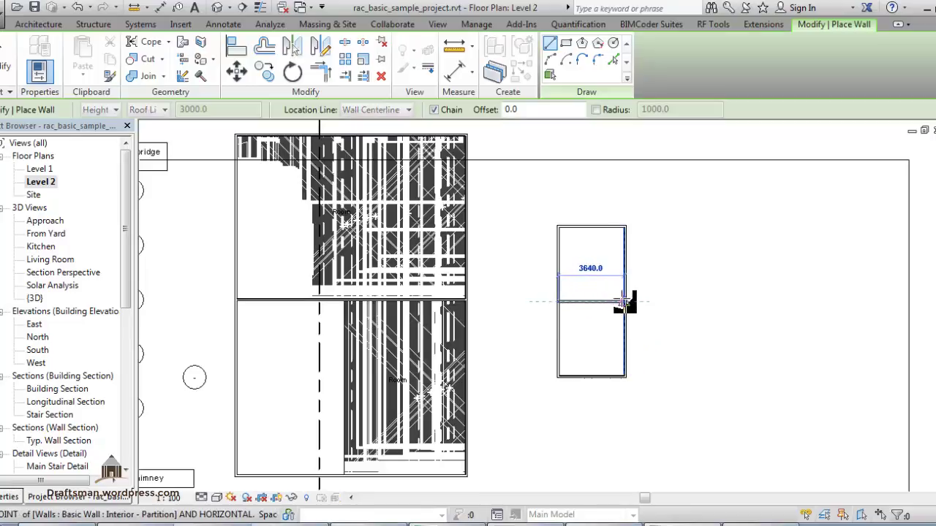
pyautogui.click(626, 302)
pyautogui.press('Escape')
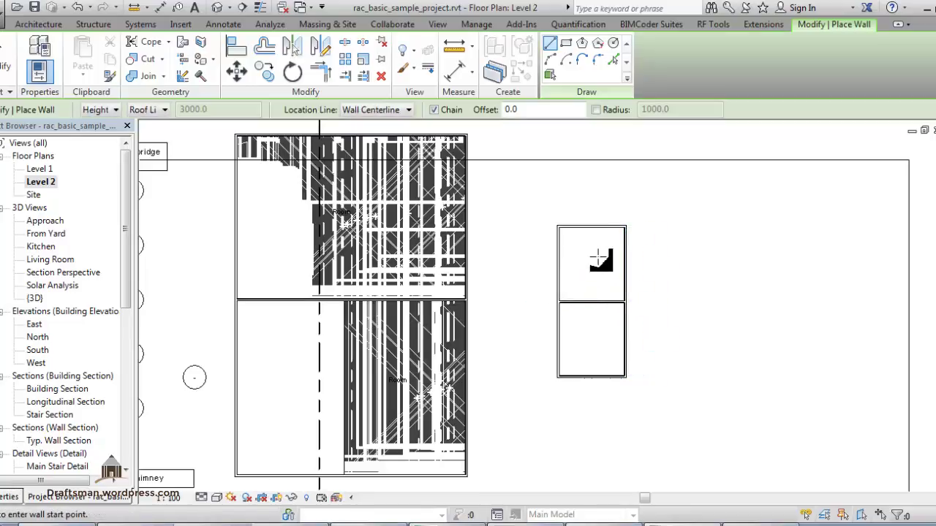
pyautogui.press('Escape')
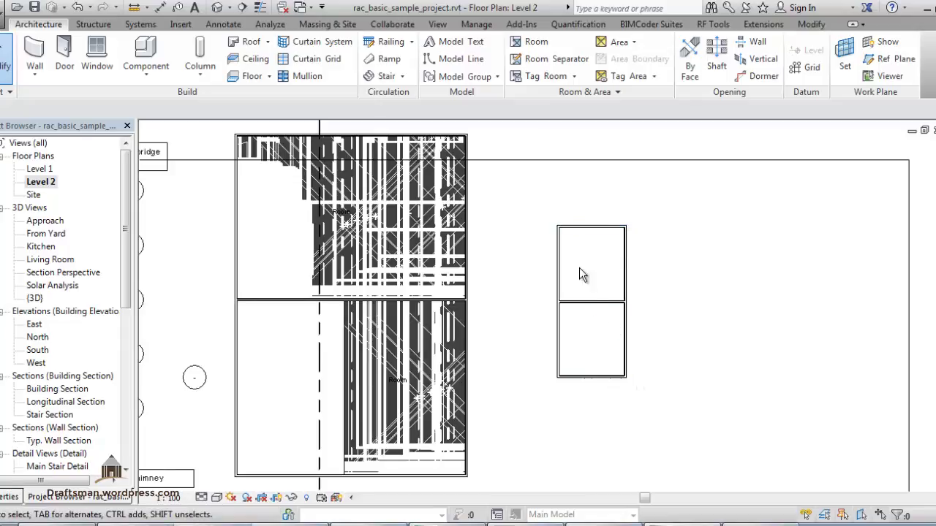
pyautogui.click(542, 47)
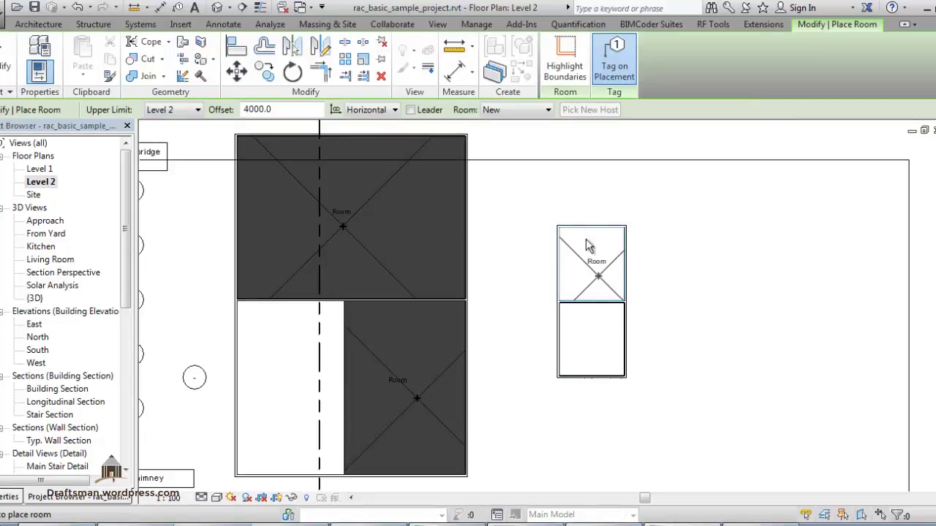
# - Uncheck Room Bounding on the dividing partition wall so it no longer splits rooms
pyautogui.press('Escape')
pyautogui.press('Escape')
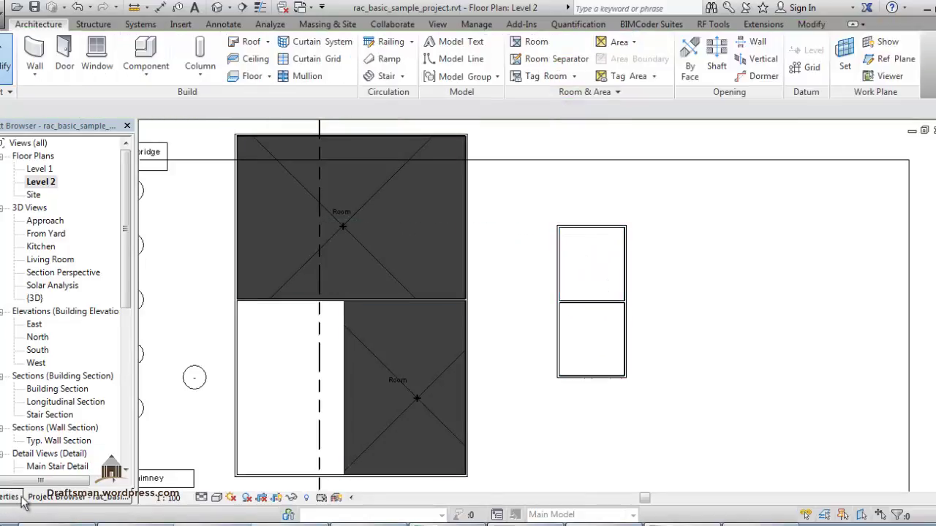
pyautogui.click(10, 497)
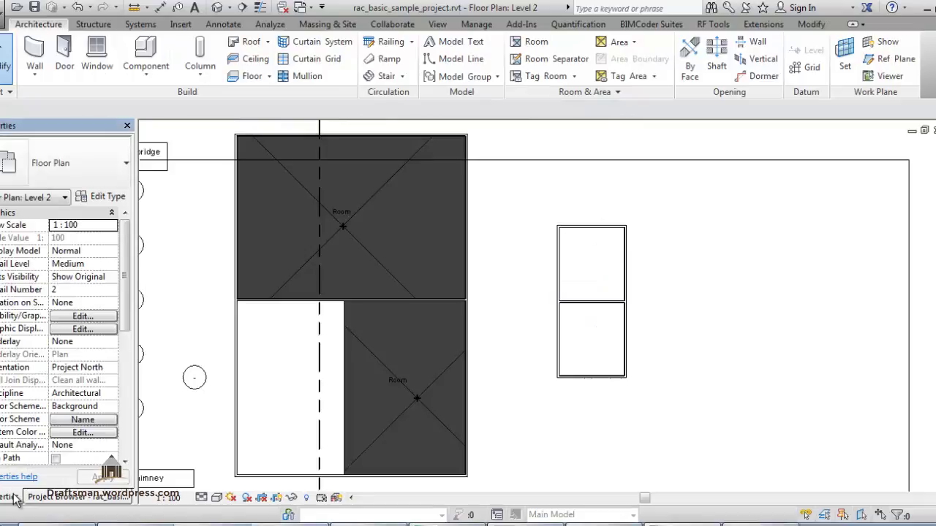
pyautogui.click(605, 303)
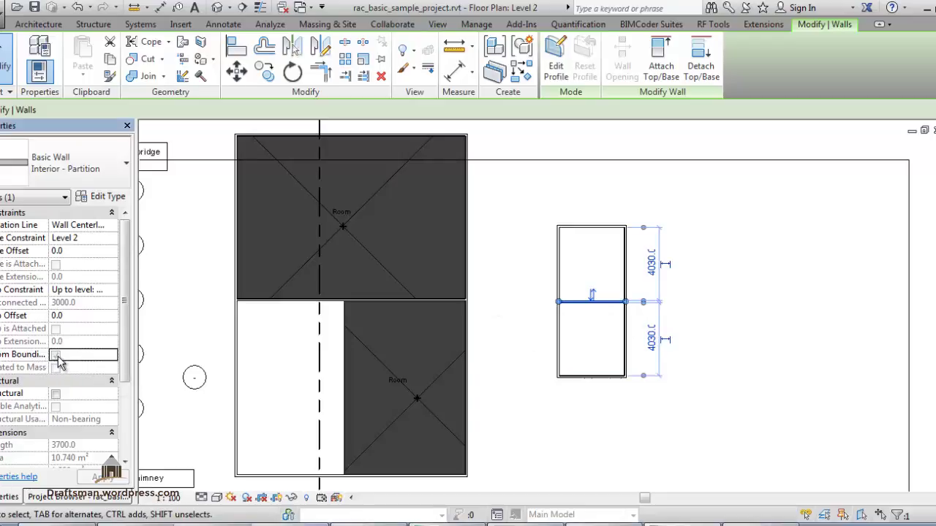
pyautogui.click(545, 188)
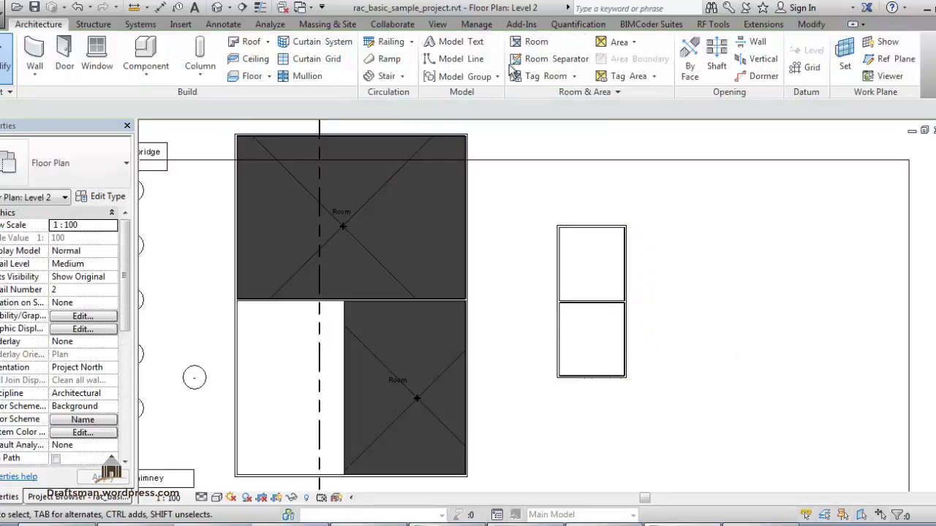
pyautogui.click(529, 45)
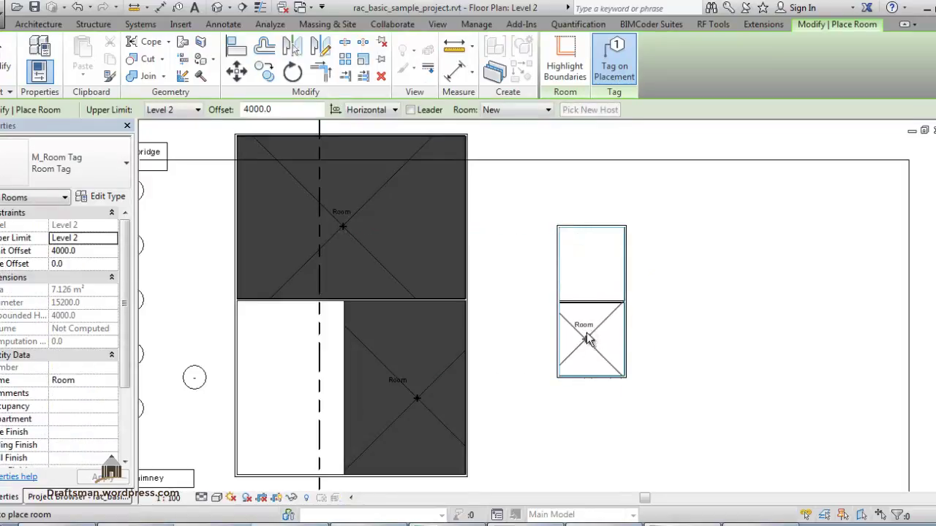
# - Place one room filling the whole small enclosure
pyautogui.click(595, 295)
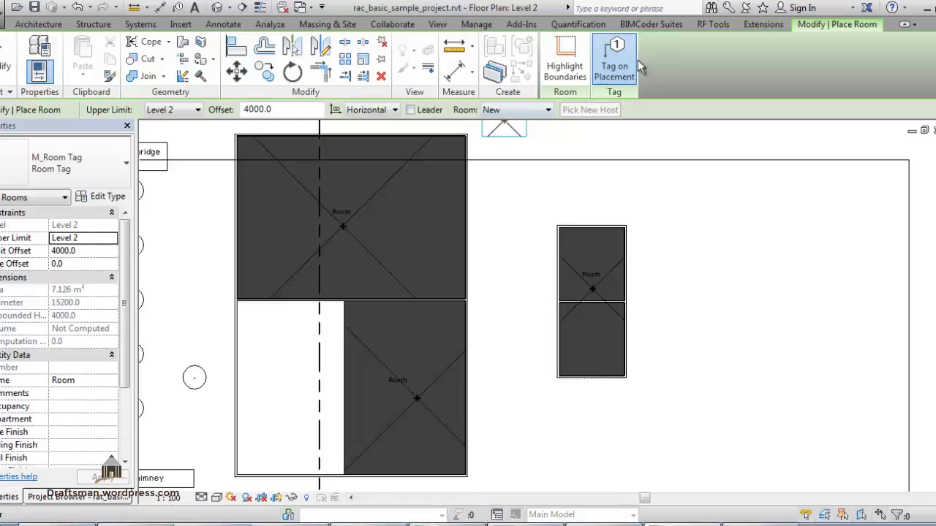
pyautogui.press('Escape')
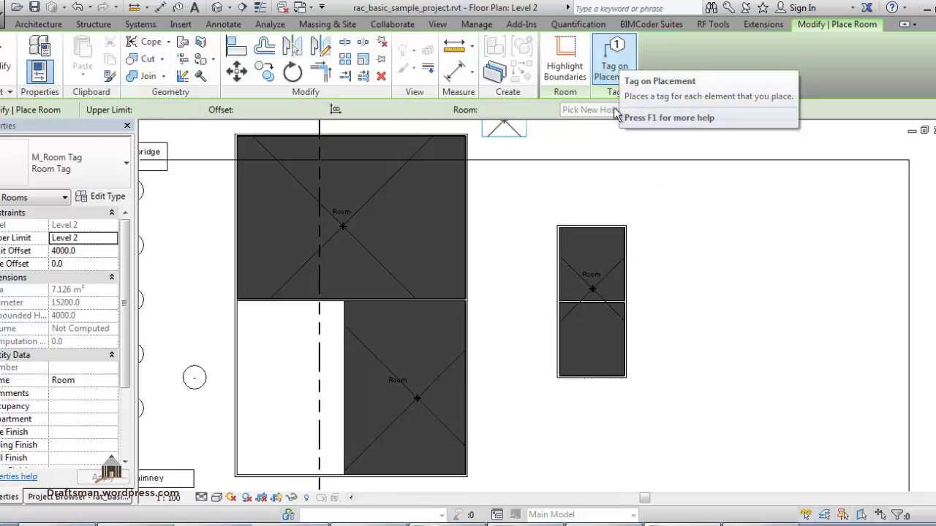
pyautogui.press('Escape')
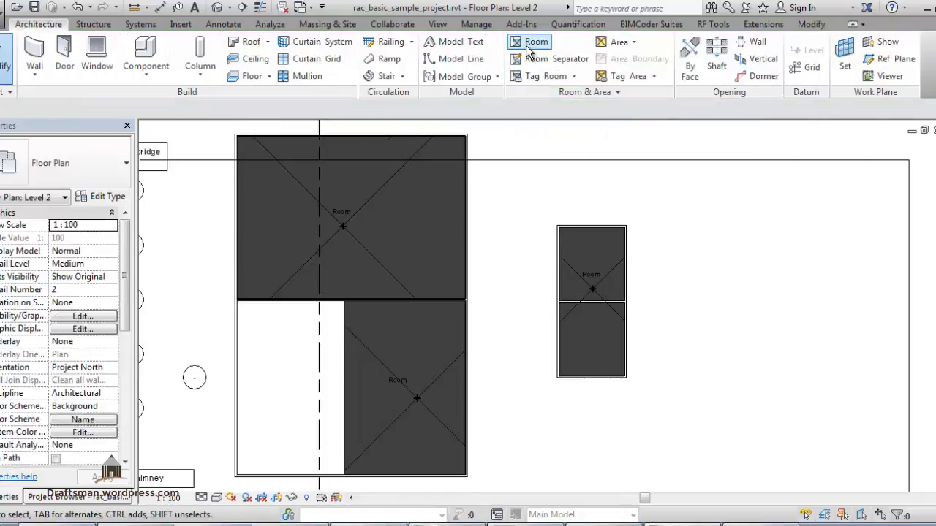
# - Restart room placement and look over the Tag Room options
pyautogui.click(534, 43)
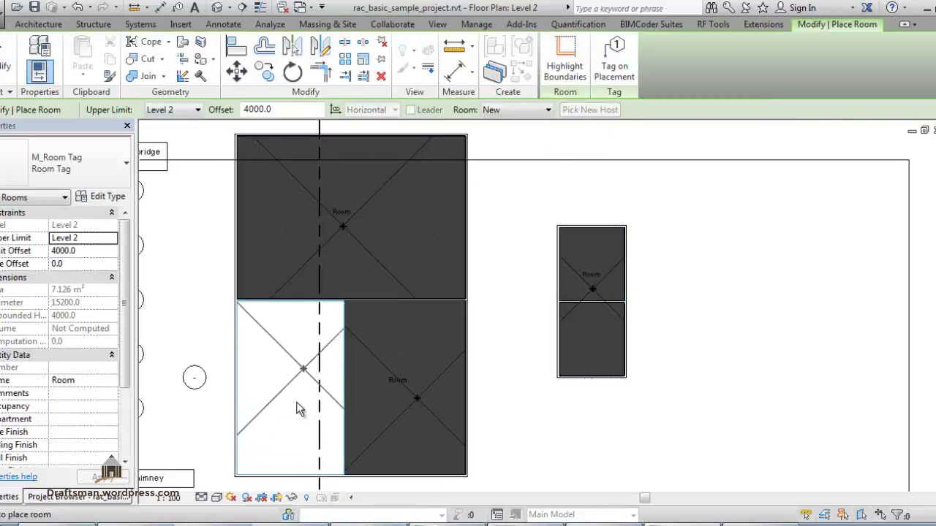
pyautogui.click(38, 24)
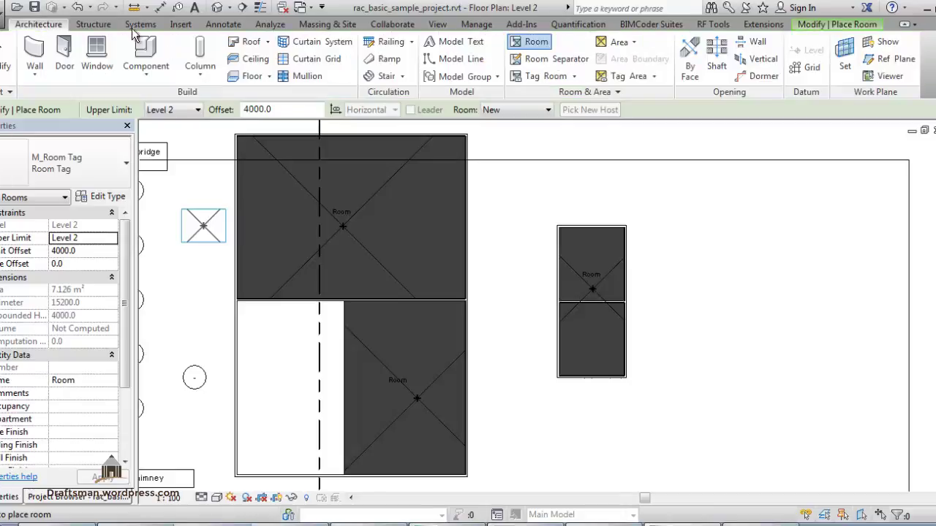
pyautogui.click(575, 78)
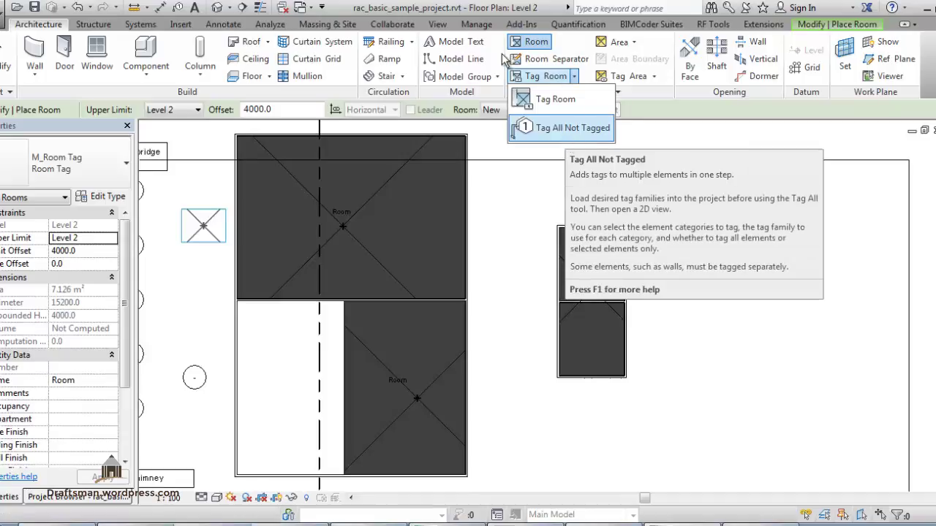
pyautogui.press('Escape')
# - Highlight the room-bounding elements, dismiss the warning, and zoom out to the whole building
pyautogui.click(536, 42)
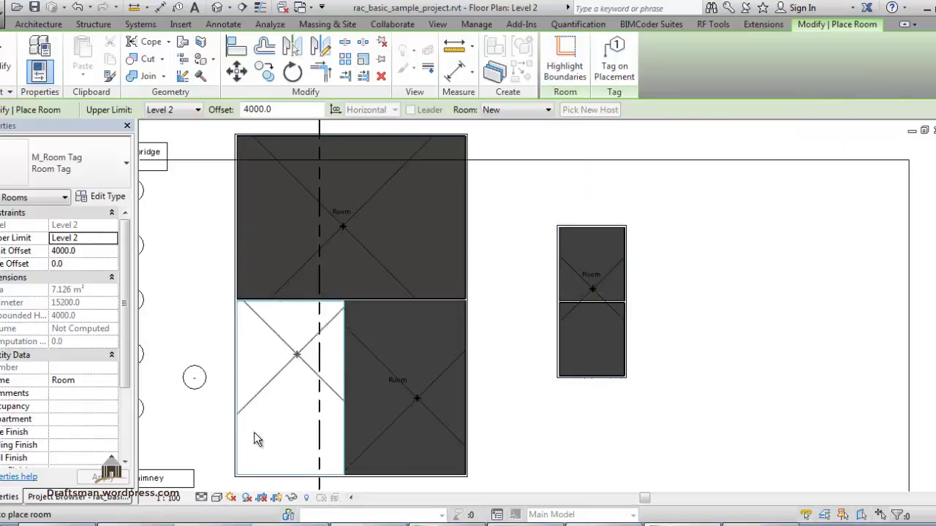
pyautogui.click(568, 71)
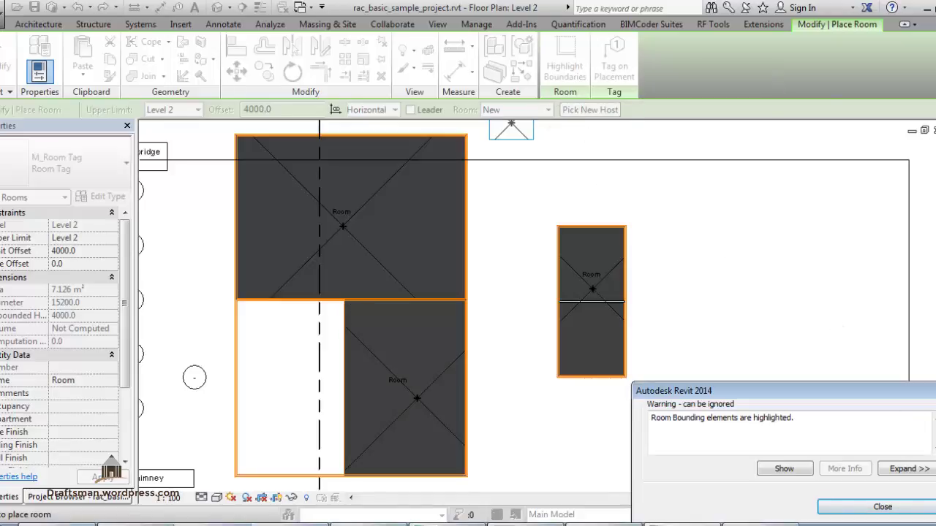
pyautogui.click(843, 508)
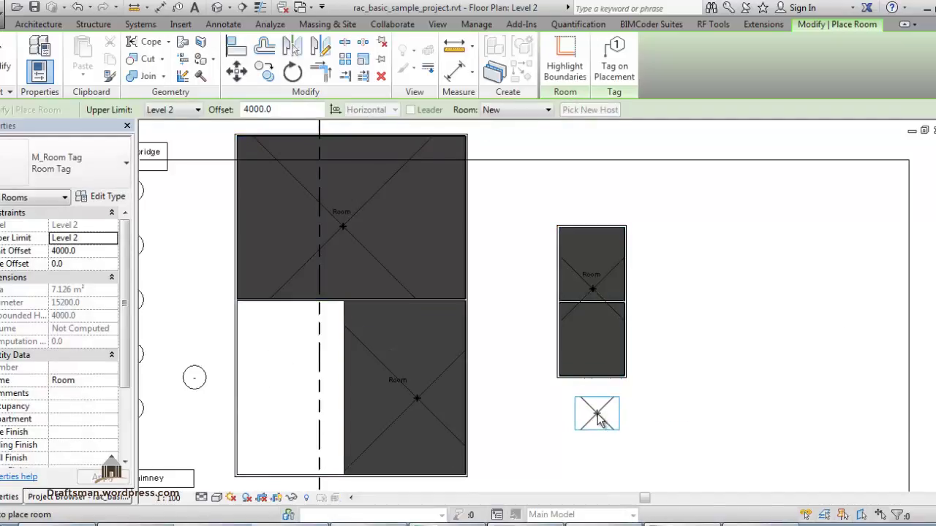
pyautogui.scroll(-2, 597, 415)
pyautogui.scroll(-2, 597, 415)
pyautogui.moveTo(315, 355); pyautogui.dragTo(359, 356, button='middle')
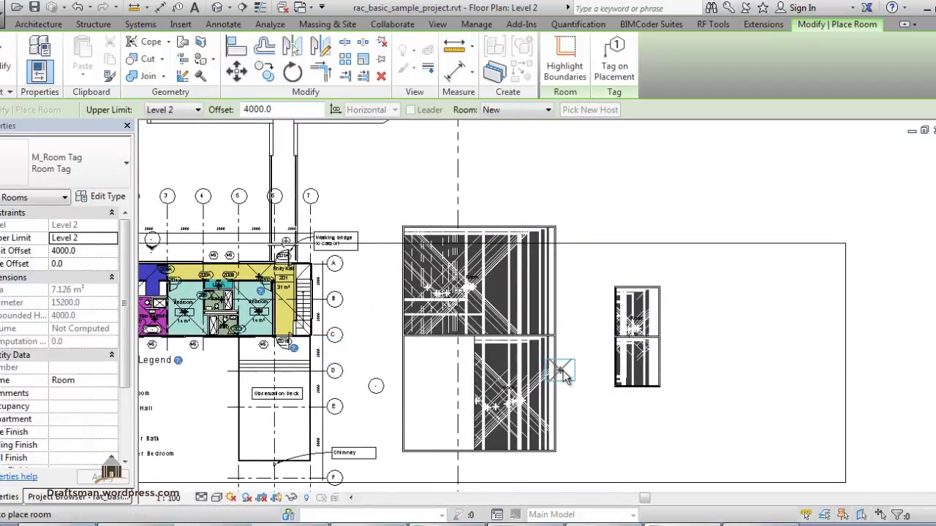